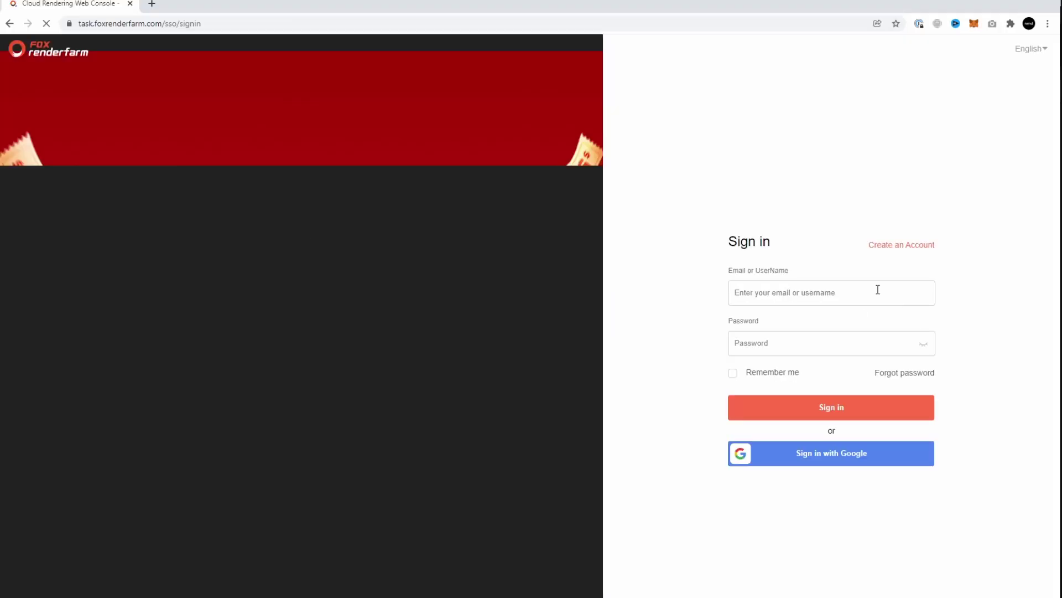
Sign in to the Fox Renderfarm web console with the account username and password.
click(876, 292)
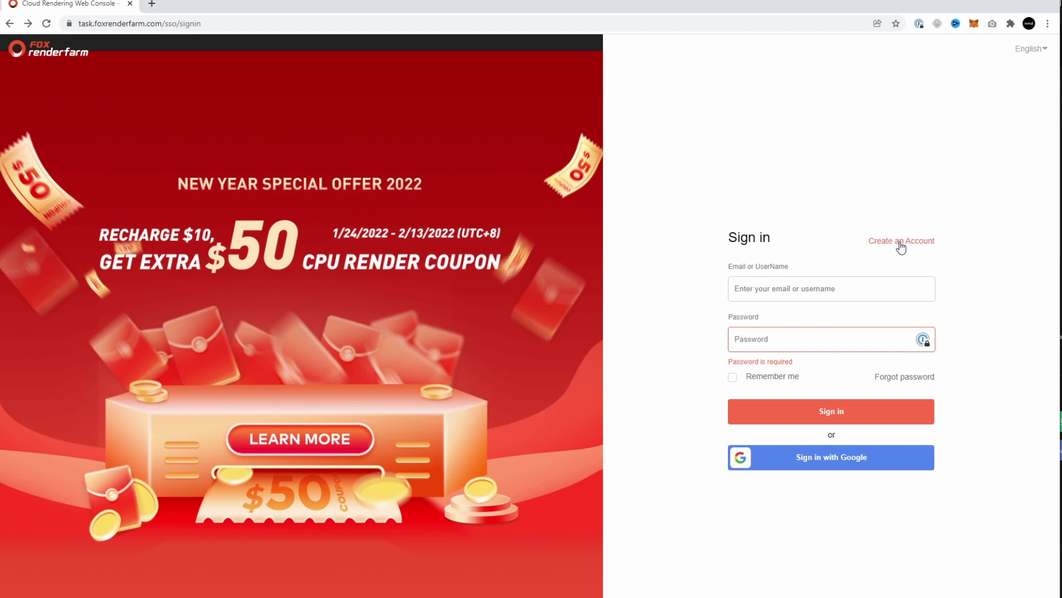
click(901, 245)
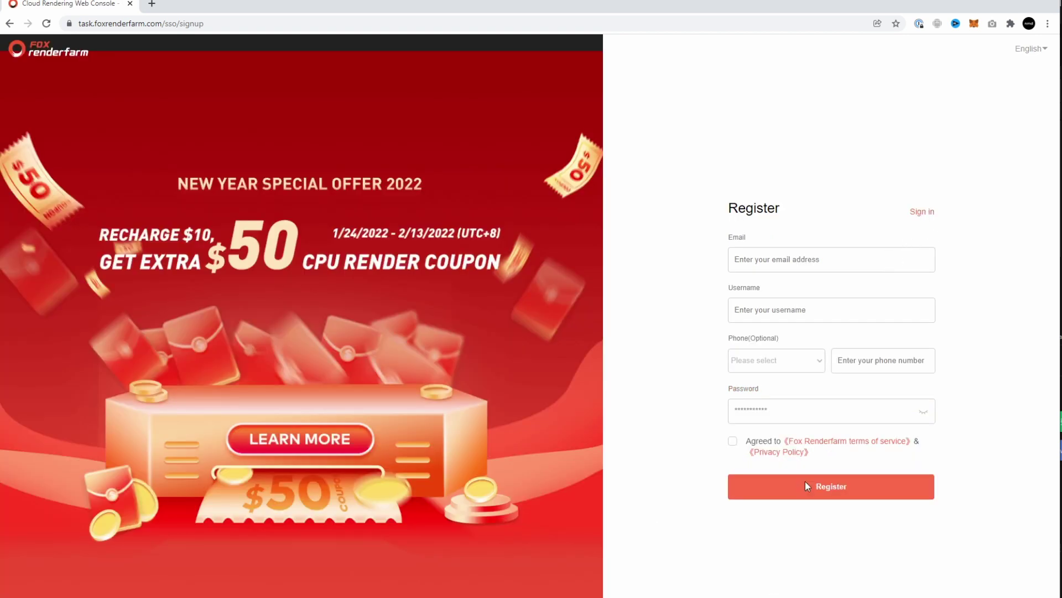
click(922, 212)
click(817, 295)
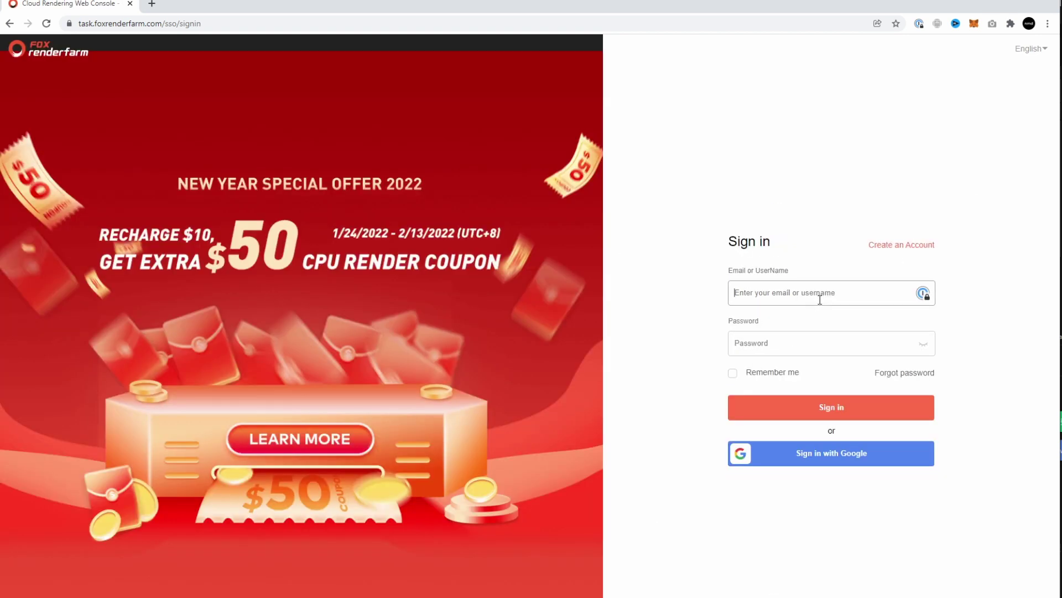
text(nikita)
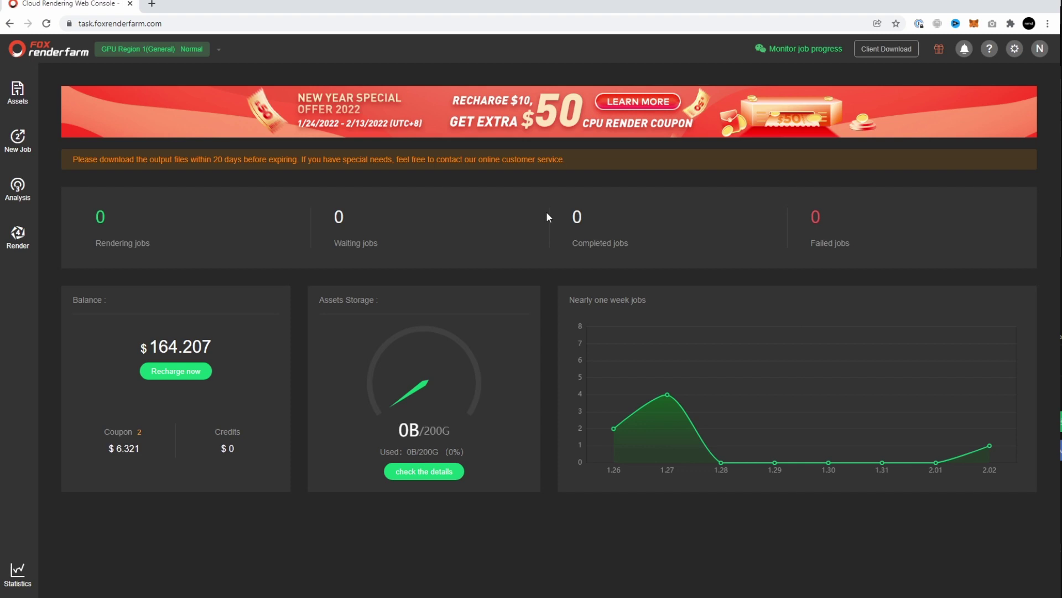
Launch the Fox Renderfarm desktop client from the Client Download menu to reach its sign-in window.
mouse_move(870, 49)
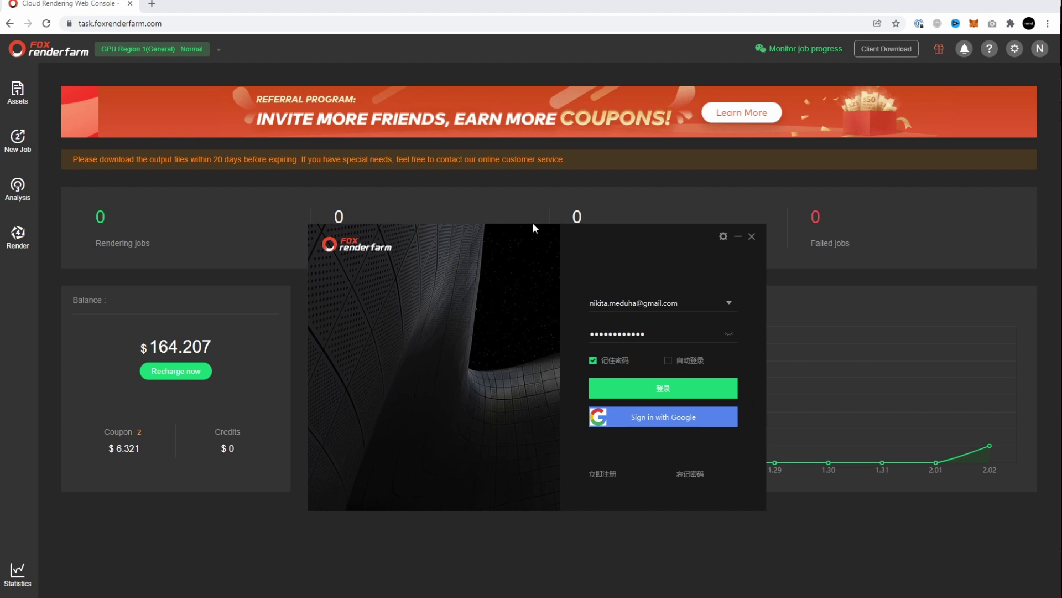
Switch the client login language to English, sign in, and choose GPU Region 1.
click(723, 237)
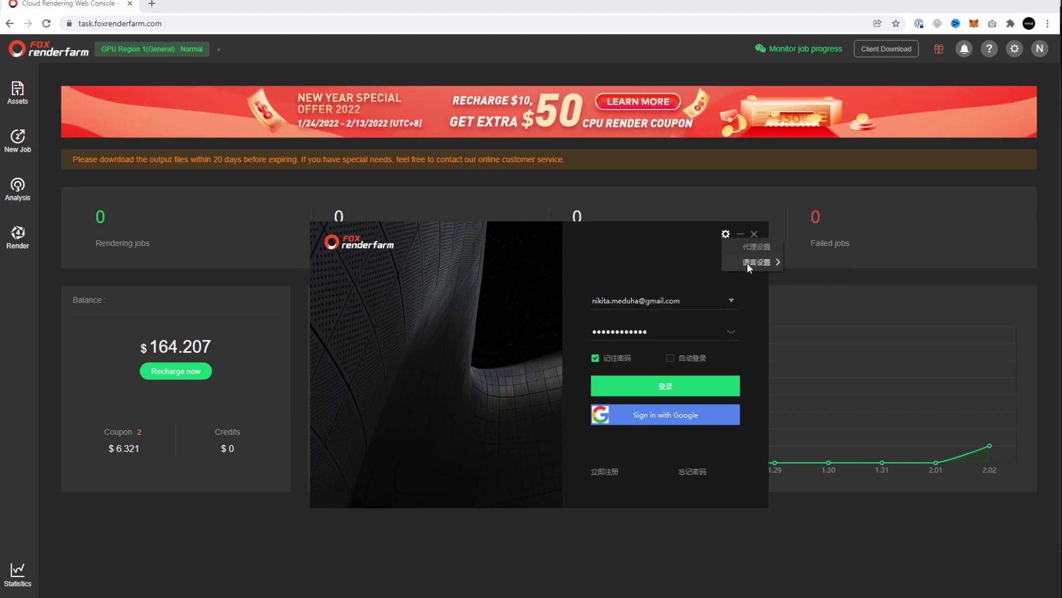
mouse_move(747, 263)
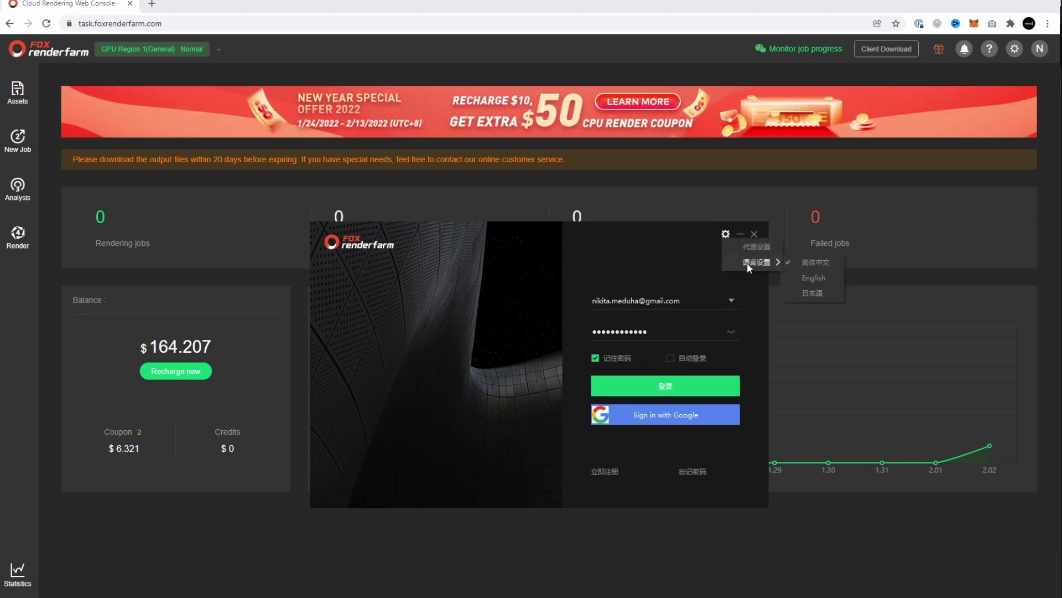
click(815, 276)
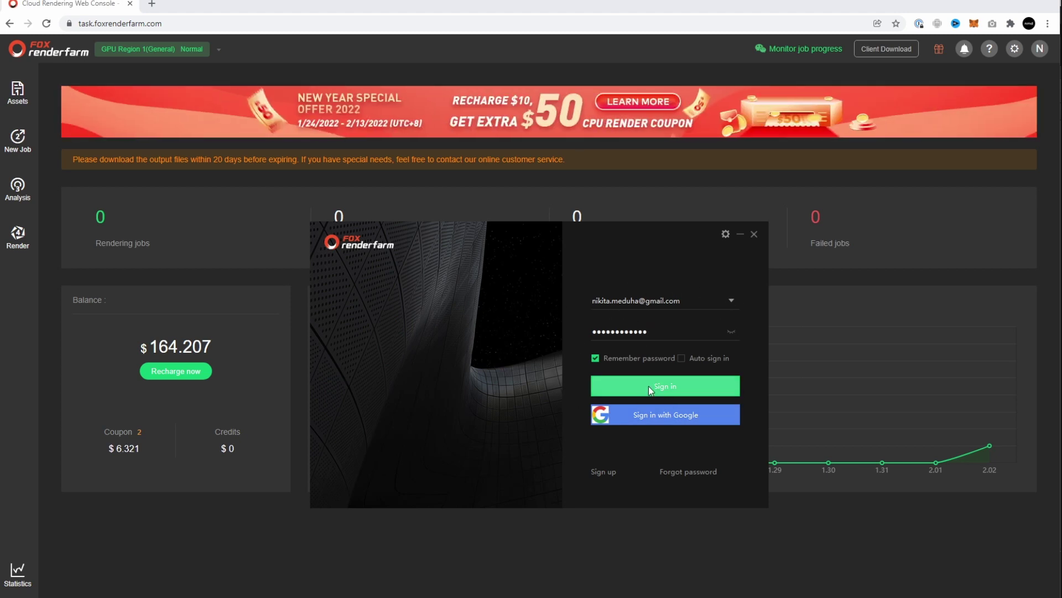
click(666, 384)
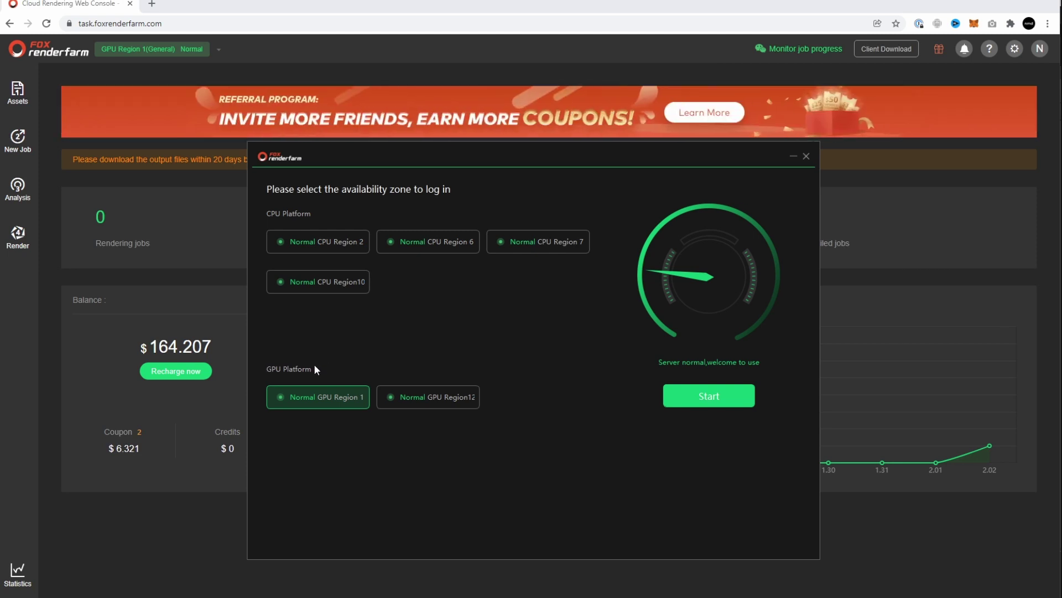
mouse_move(266, 373)
mouse_down()
mouse_move(299, 366)
mouse_move(287, 372)
mouse_up()
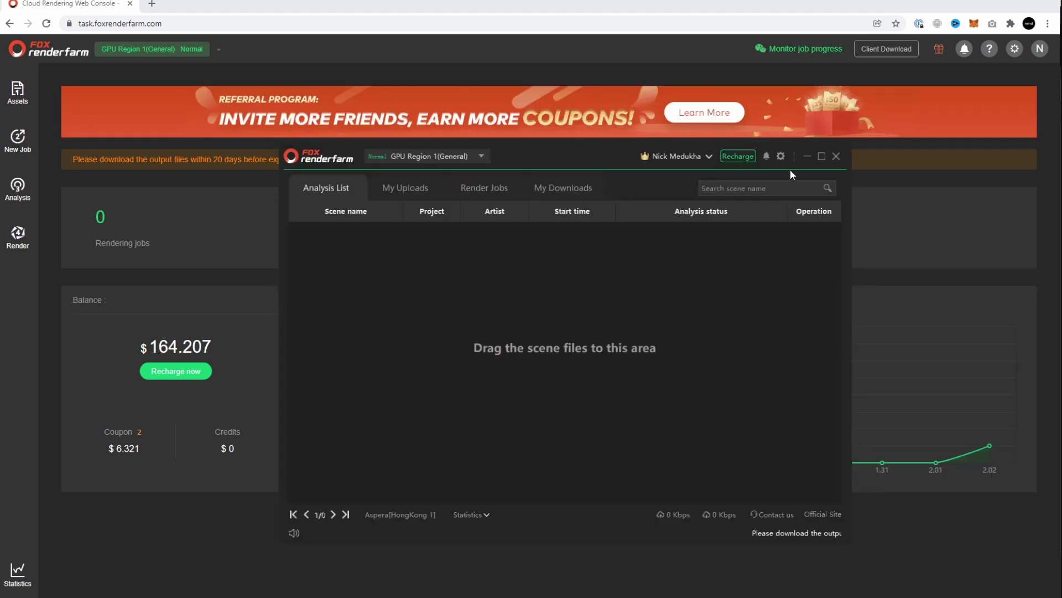
Open the client's Software settings for Houdini and start a new software configuration.
click(780, 158)
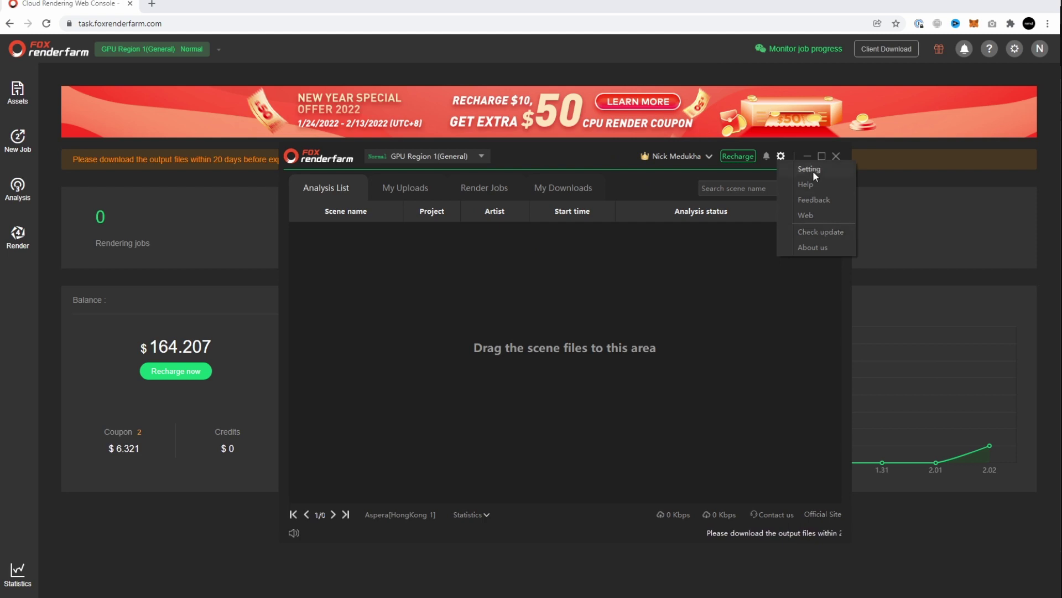
click(812, 170)
click(344, 197)
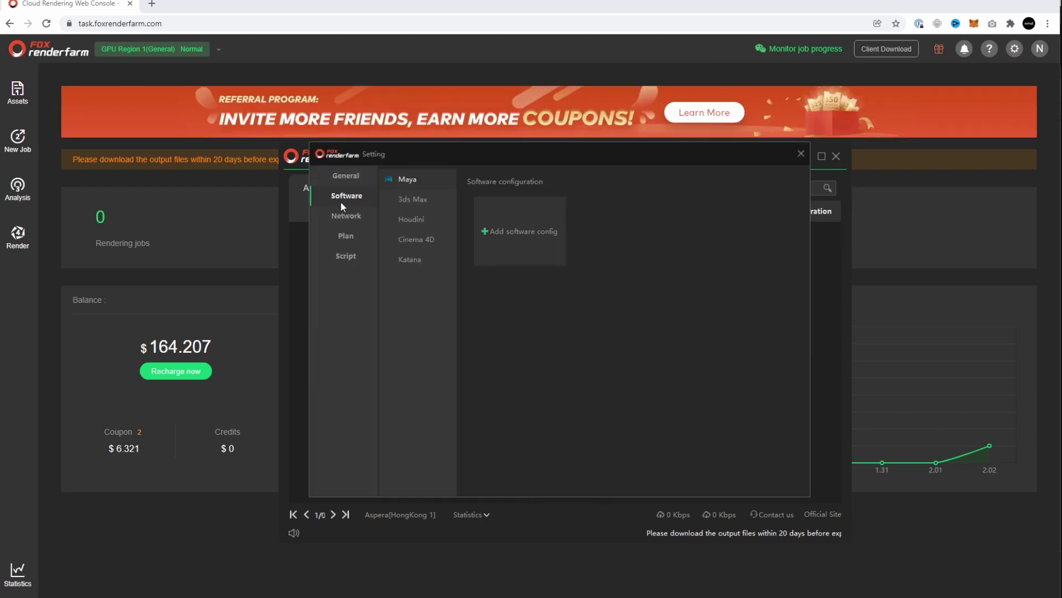
click(416, 219)
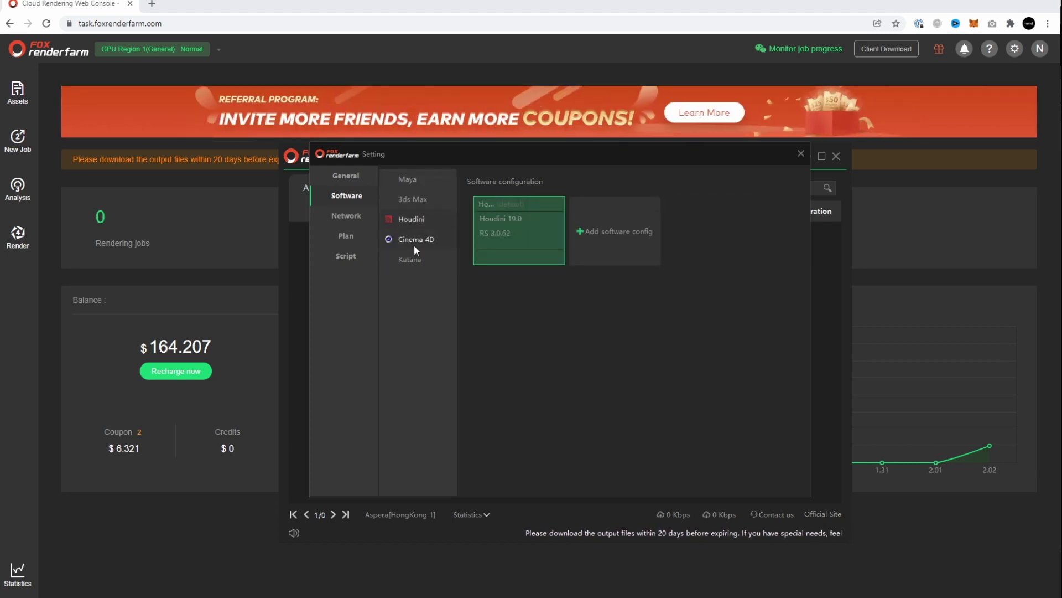
click(615, 230)
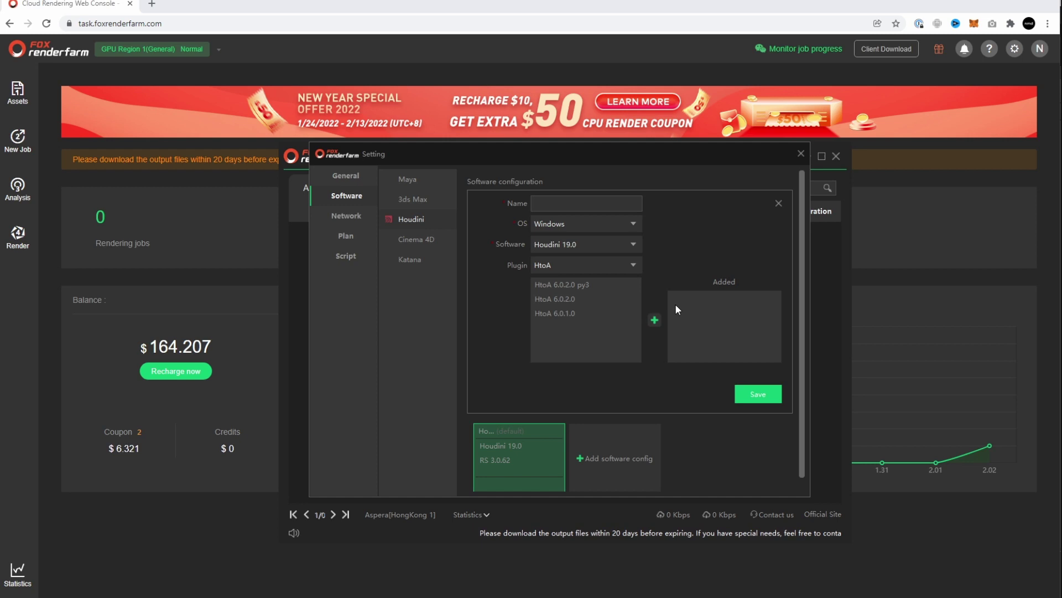
Name it 'Houdini Redshift' with Houdini 19.0 and plugin RS 3.0.63, and save.
text(Houdini LT)
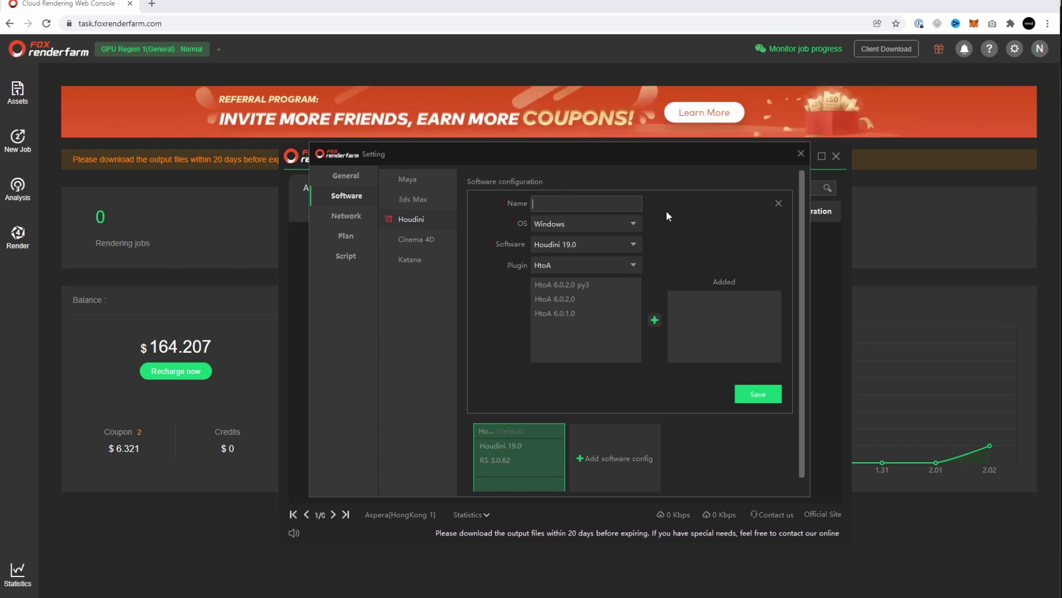
key(BackSpace)
key(BackSpace)
text(Redshift)
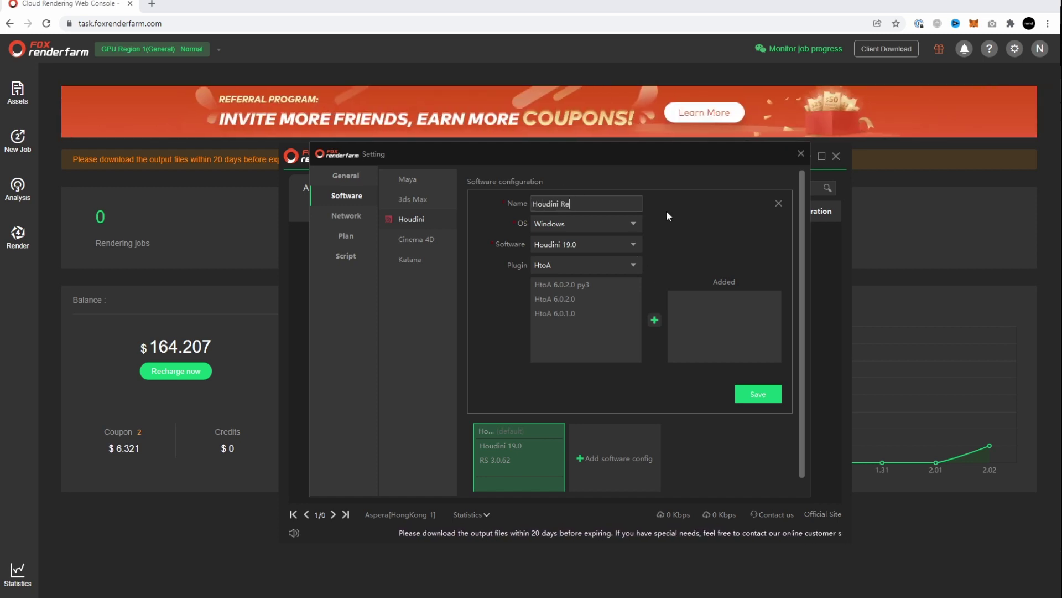
click(634, 244)
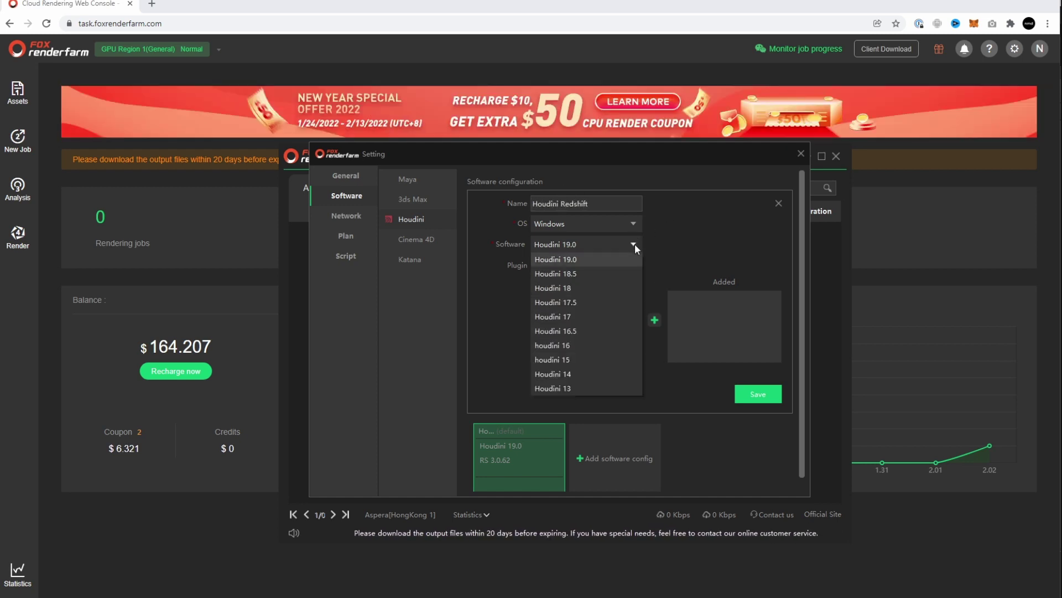
click(588, 260)
click(595, 264)
click(572, 297)
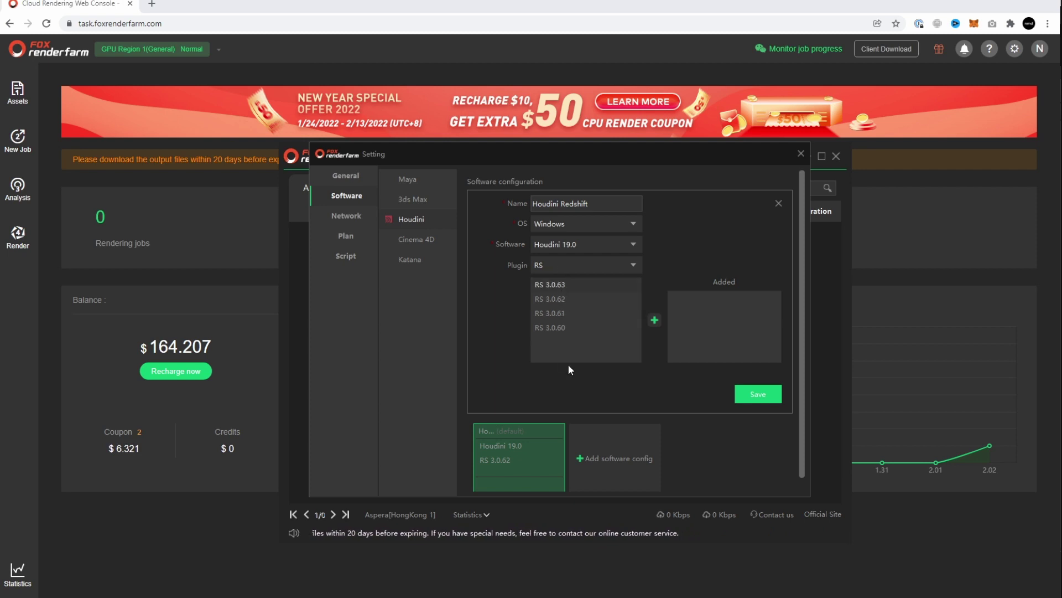
click(556, 285)
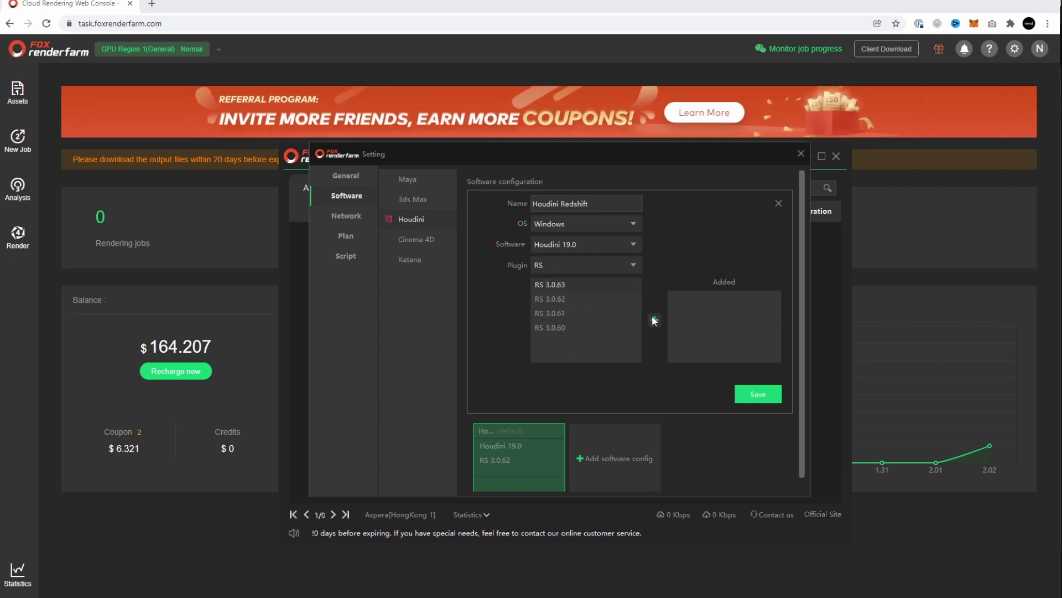
click(654, 320)
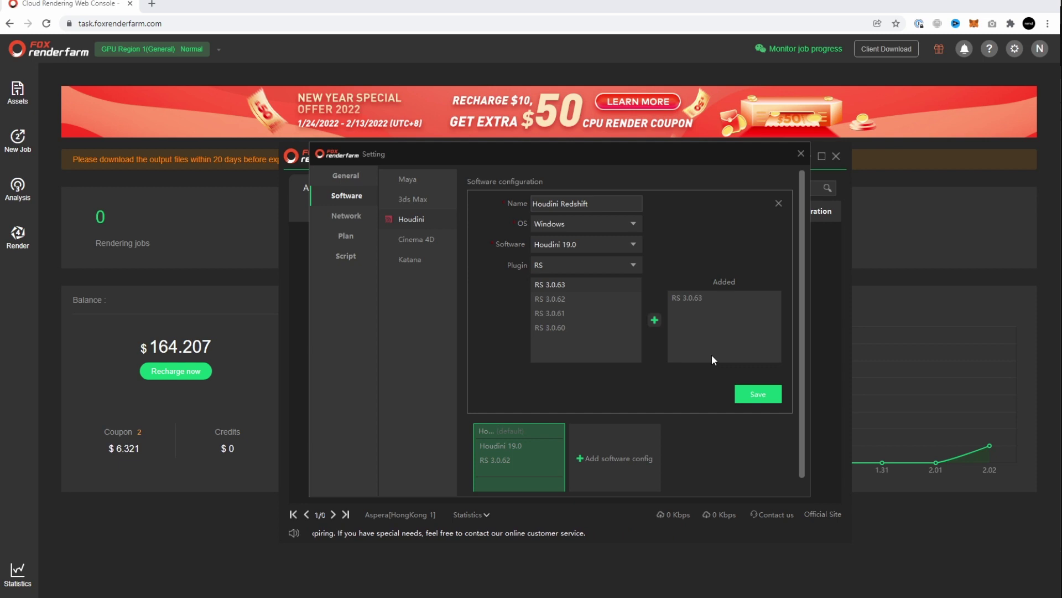
click(758, 394)
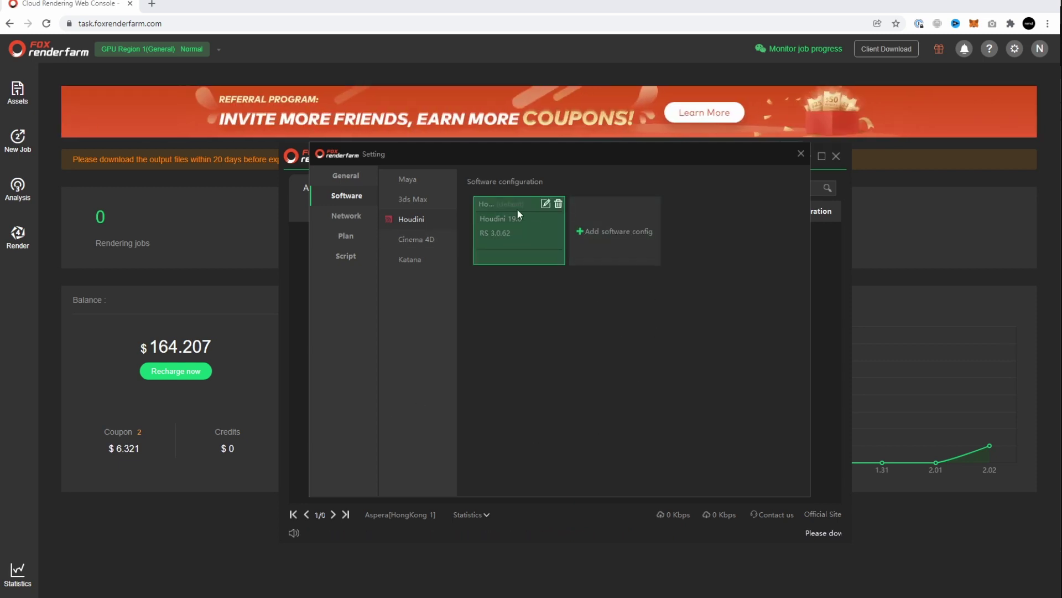
Open the Cinema 4D td-test configuration for editing and review its settings.
click(430, 239)
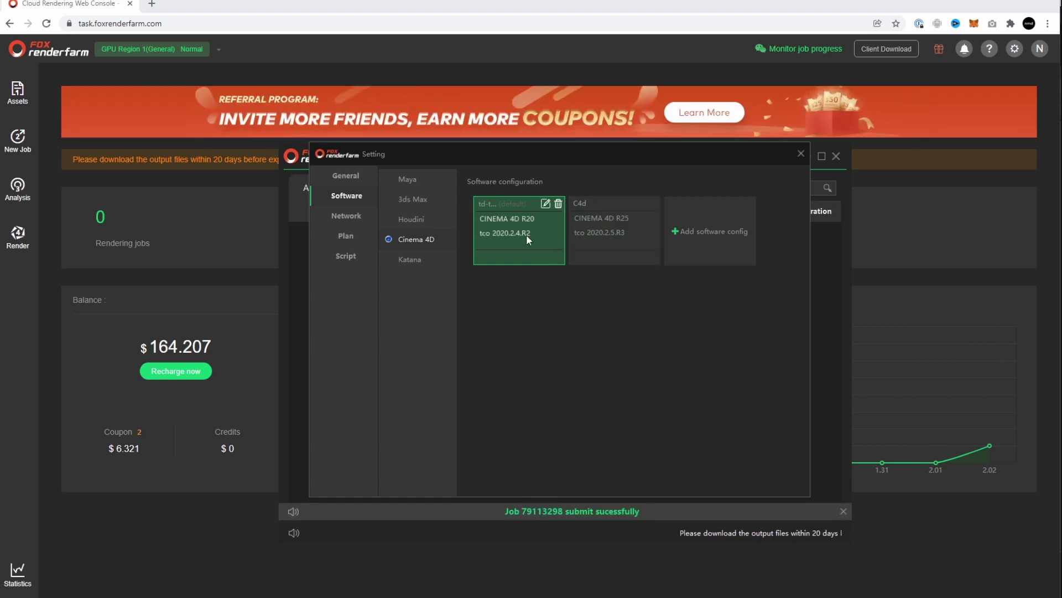
click(545, 204)
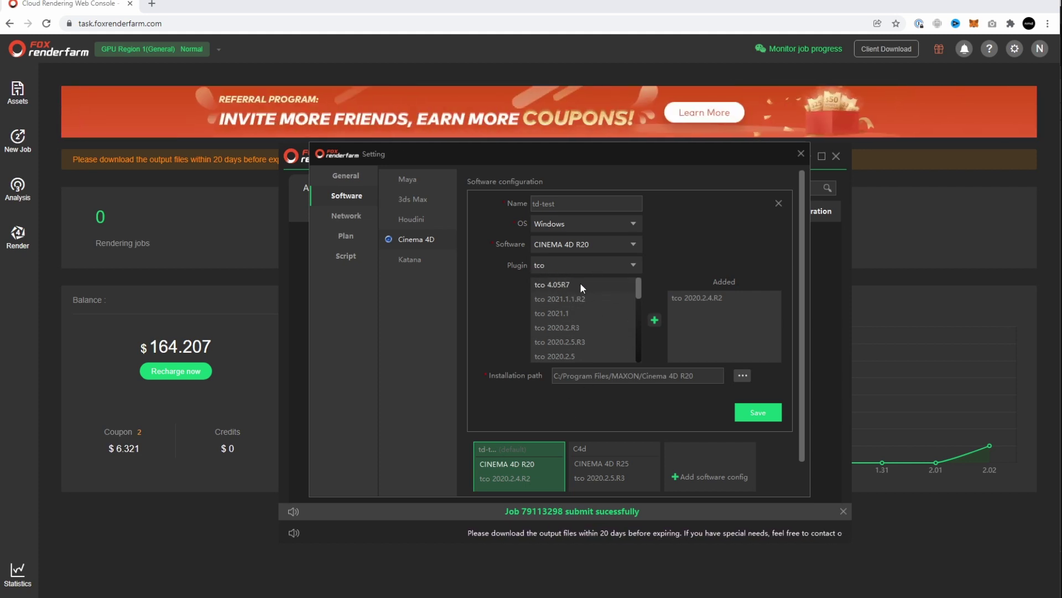
scroll(590, 310, down, 6)
scroll(586, 310, up, 8)
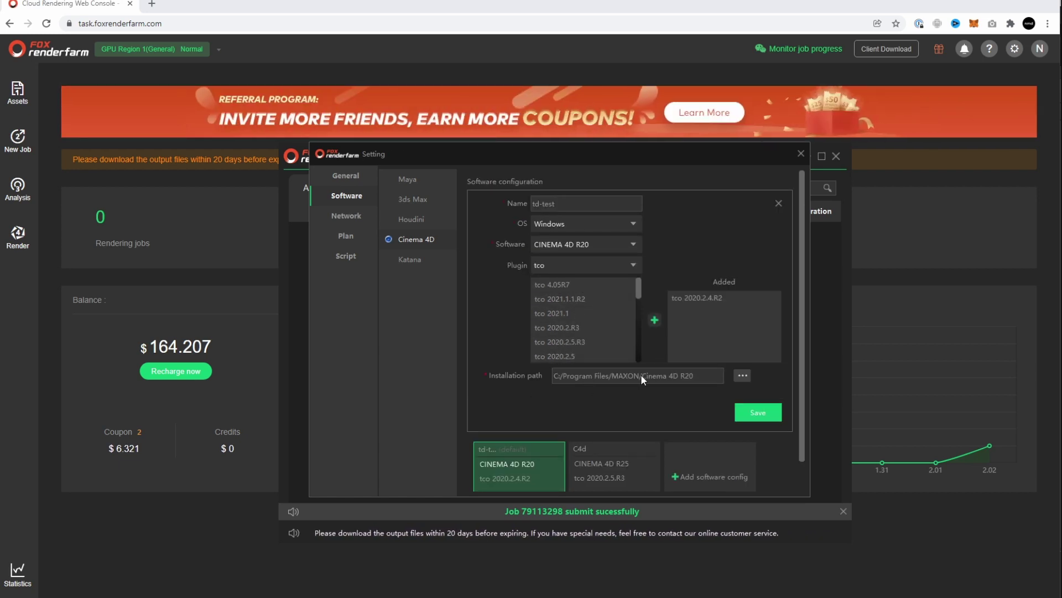
Move from the software settings to the client's general settings page.
click(758, 412)
click(346, 176)
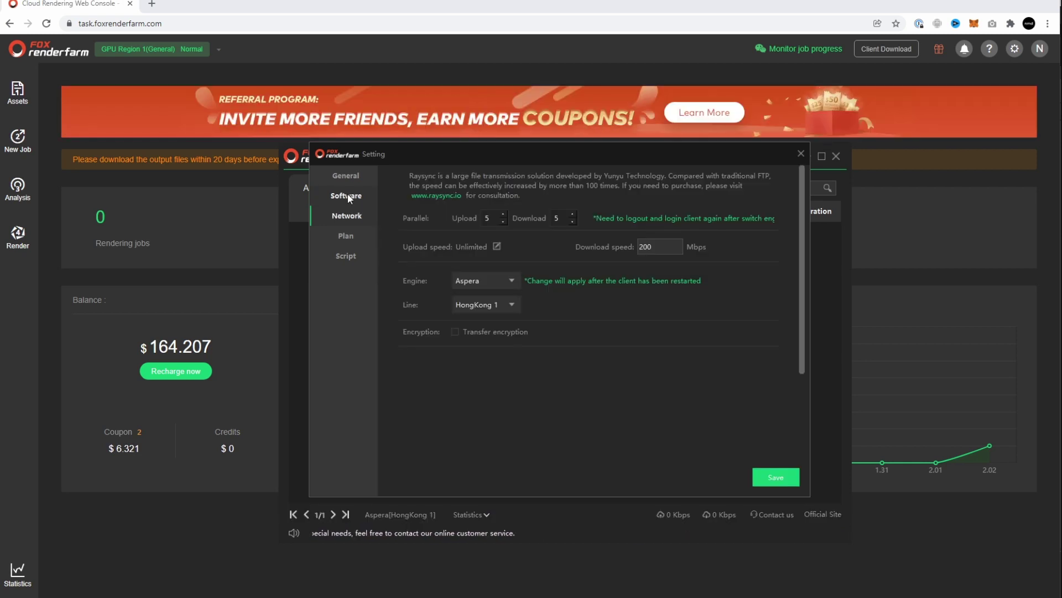
click(347, 192)
click(320, 175)
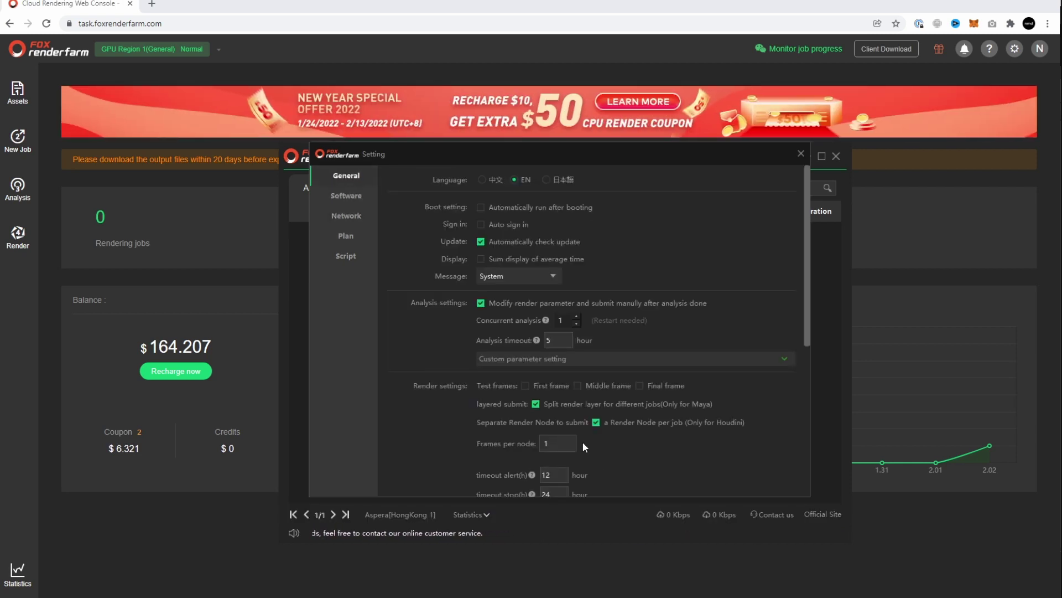
scroll(756, 347, down, 8)
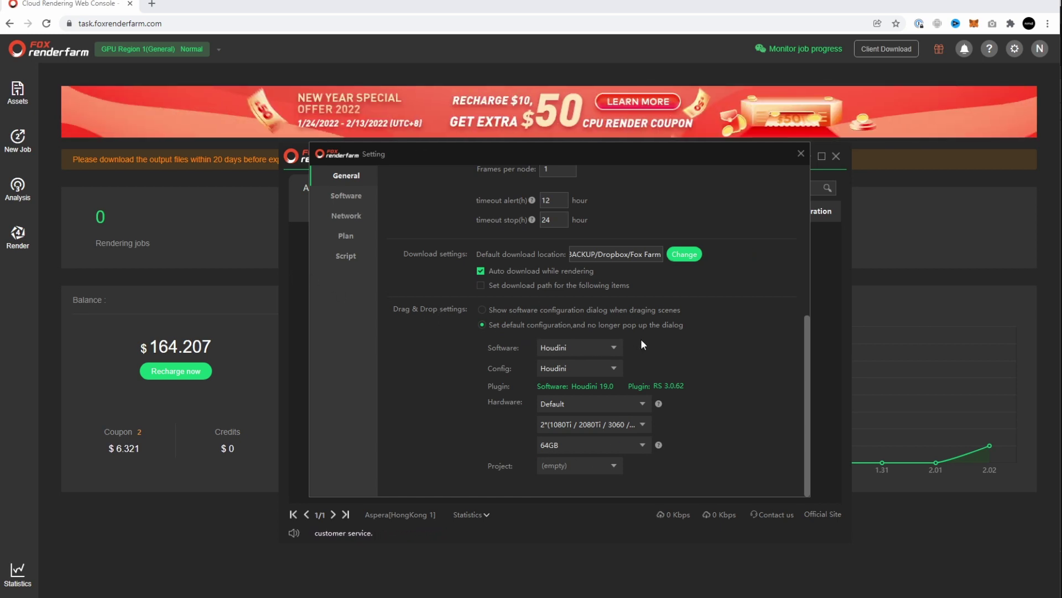
Set the default hardware to 3090, 2*GPU, 64GB and close the settings.
click(630, 404)
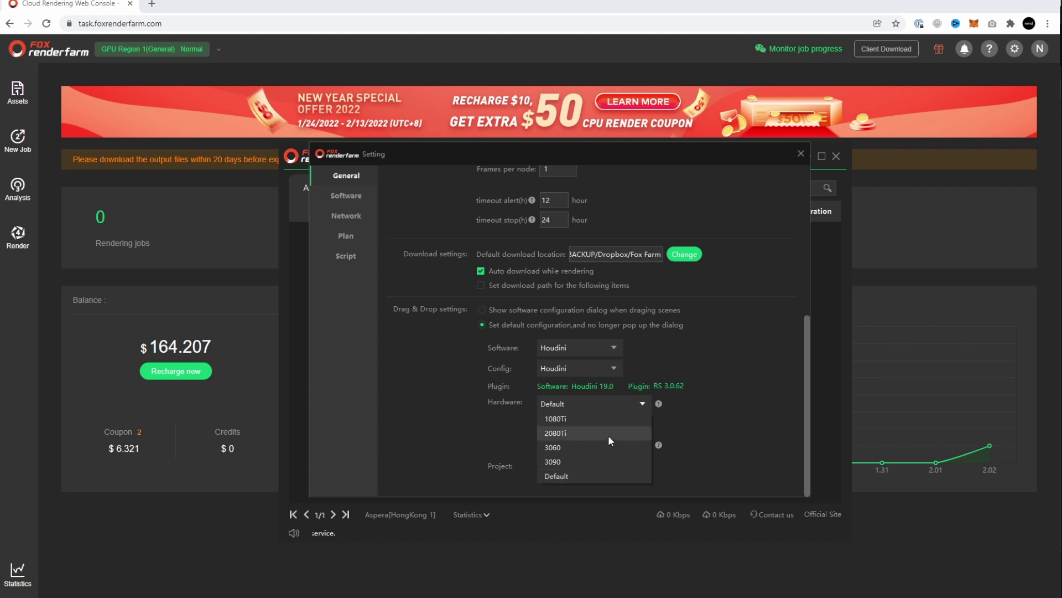
click(600, 460)
click(614, 404)
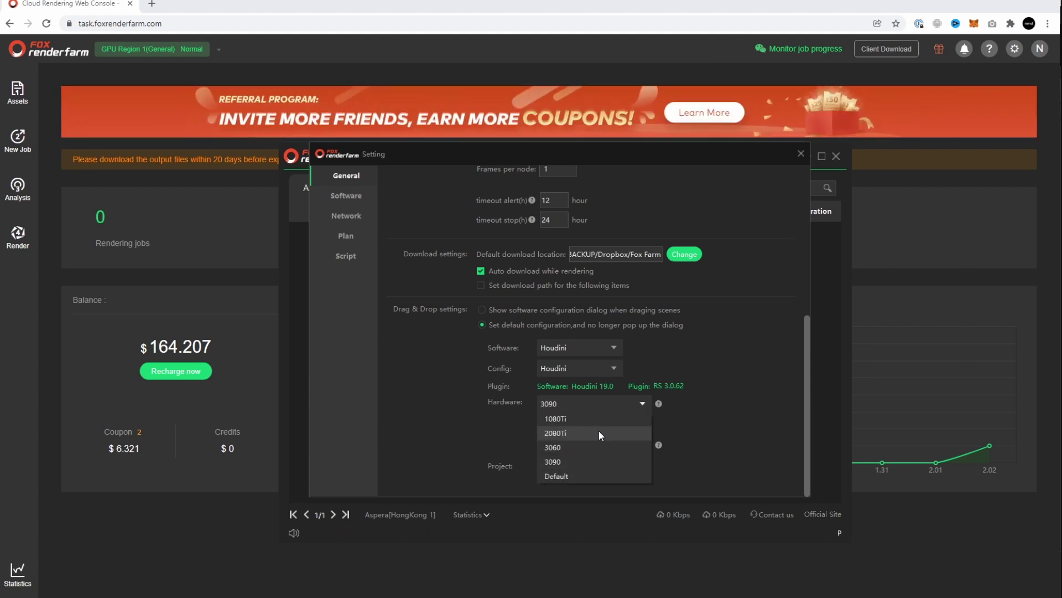
click(578, 461)
click(636, 425)
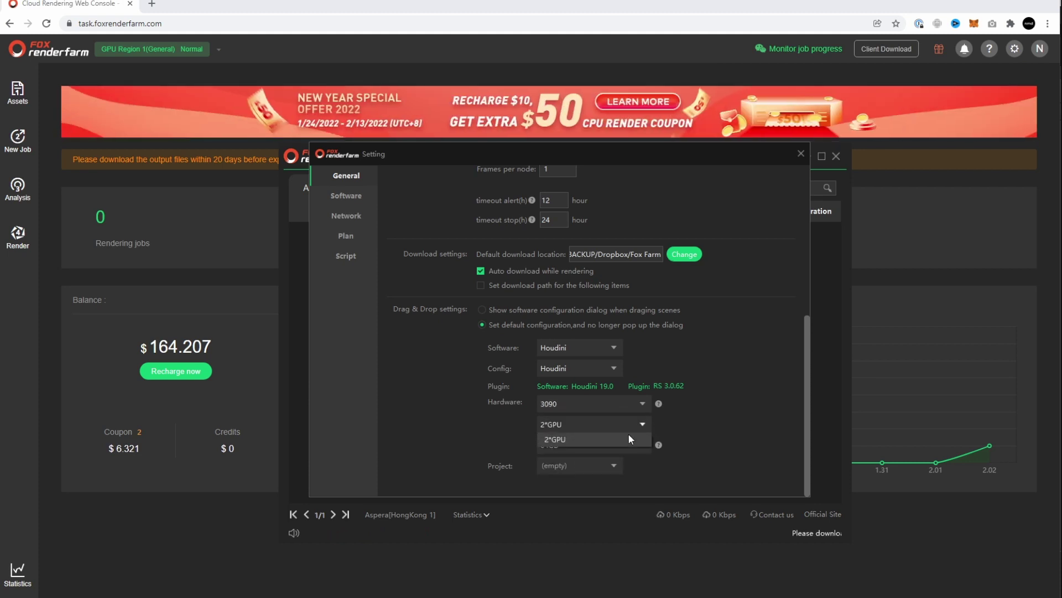
click(629, 435)
click(651, 445)
click(645, 445)
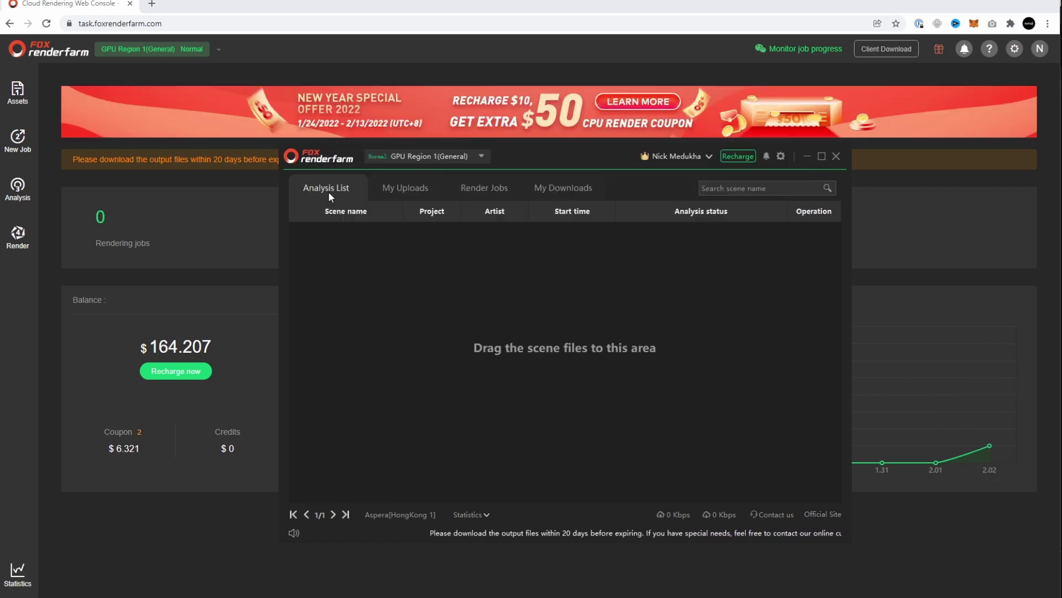
click(801, 153)
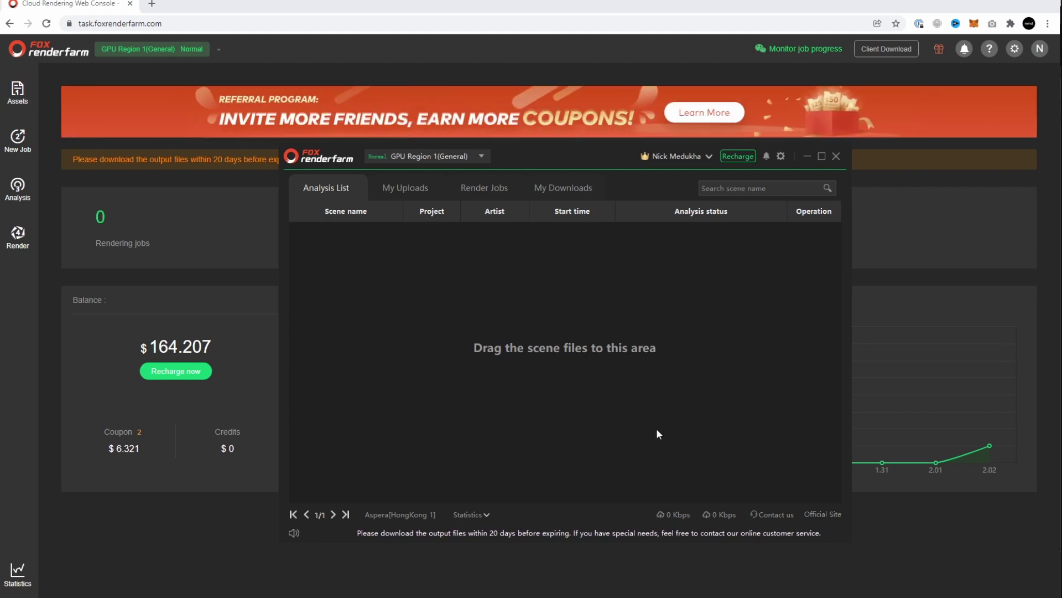
Bring Houdini to the front and browse the /obj network and inside geo1.
mouse_move(5, 80)
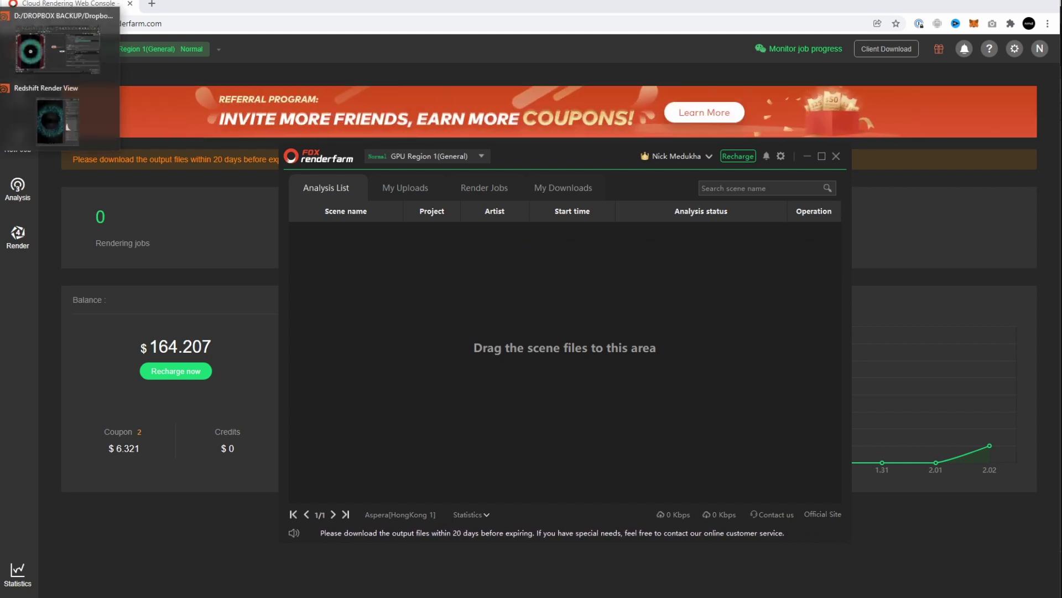
click(58, 49)
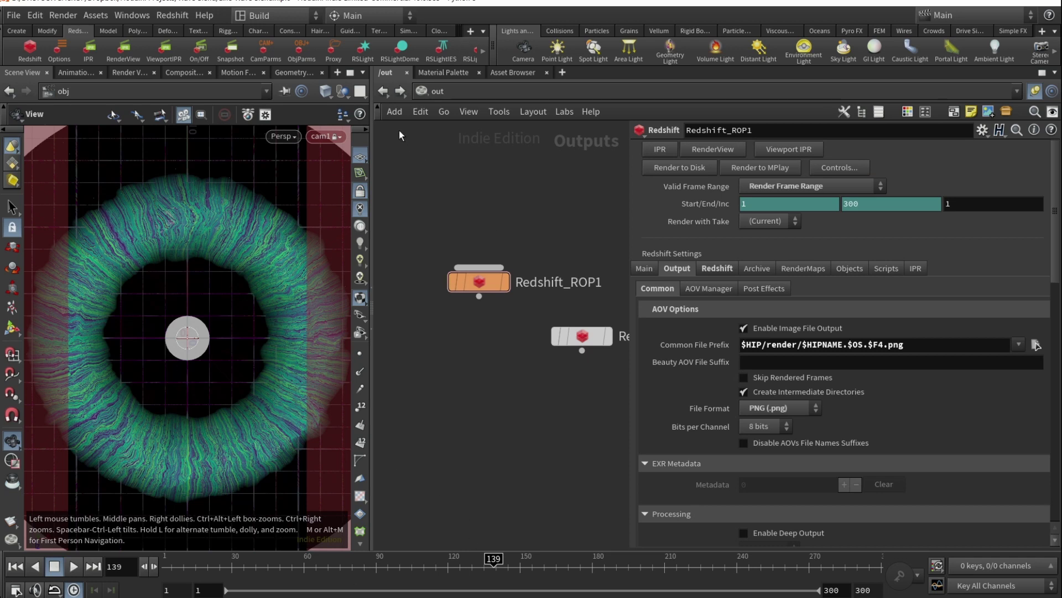
click(383, 91)
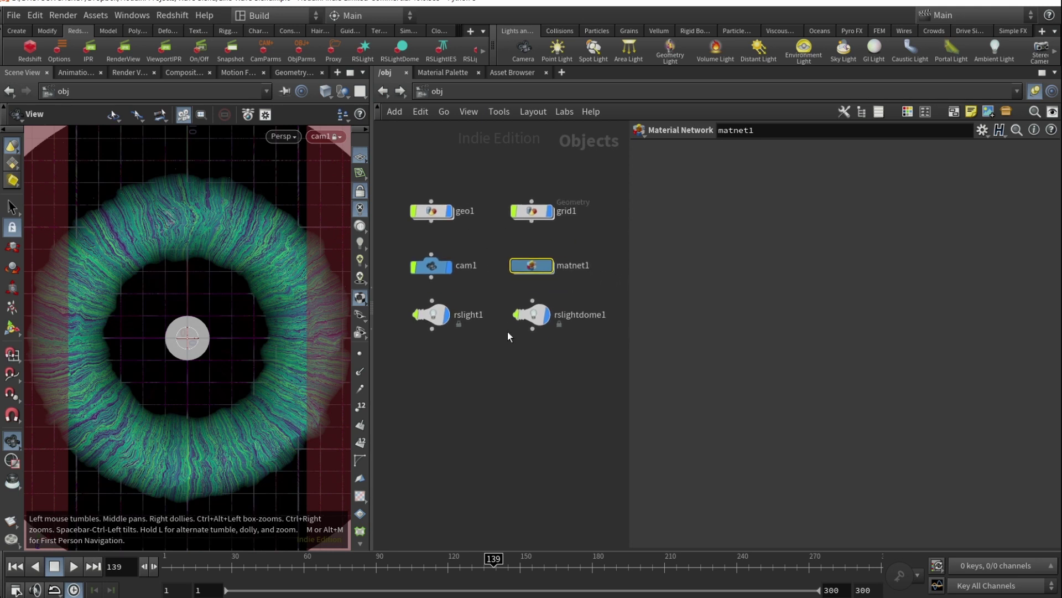
double_click(432, 211)
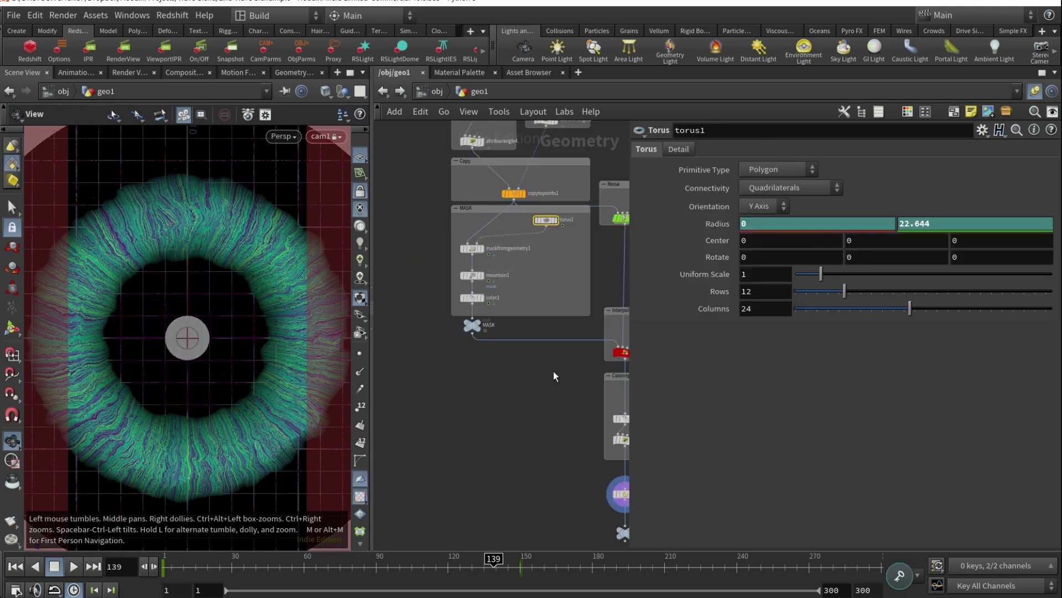
click(427, 91)
mouse_move(439, 211)
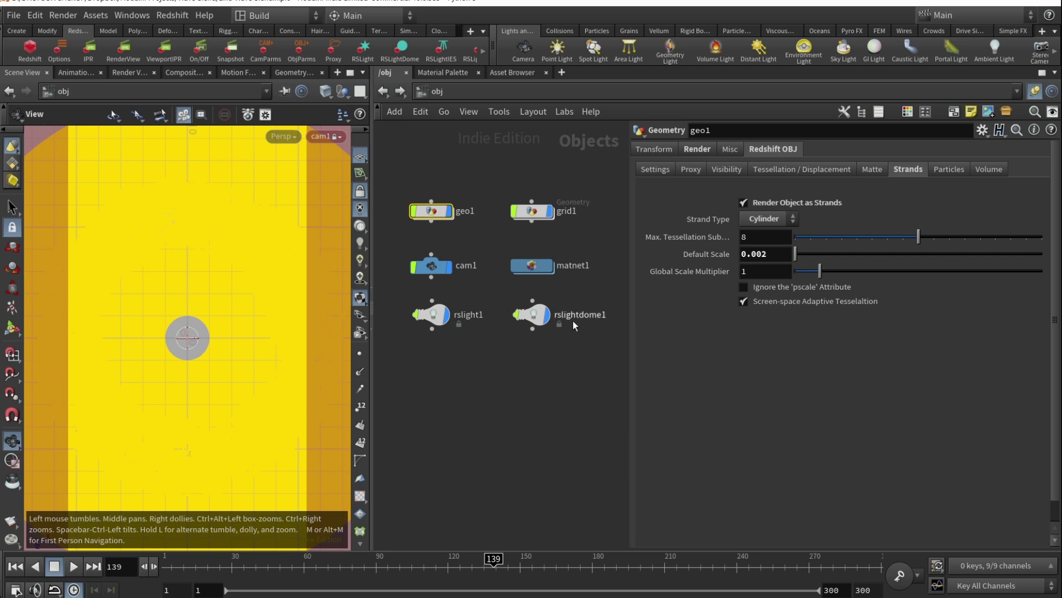
Select rslightdome1 and inspect its texture path D:/HDRIs/photo_studio_01_4k.exr.
click(541, 307)
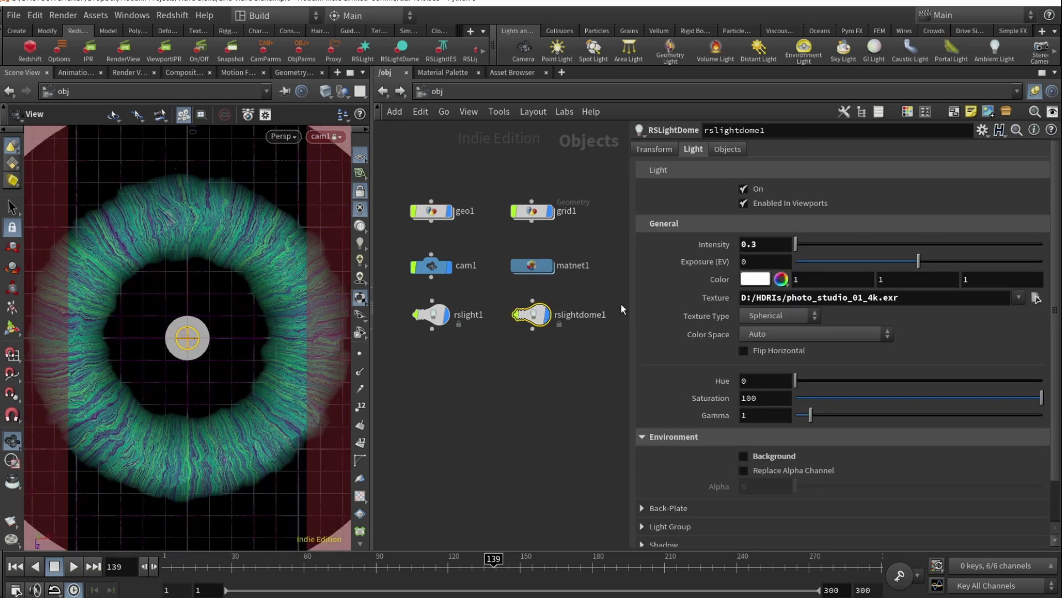
double_click(753, 297)
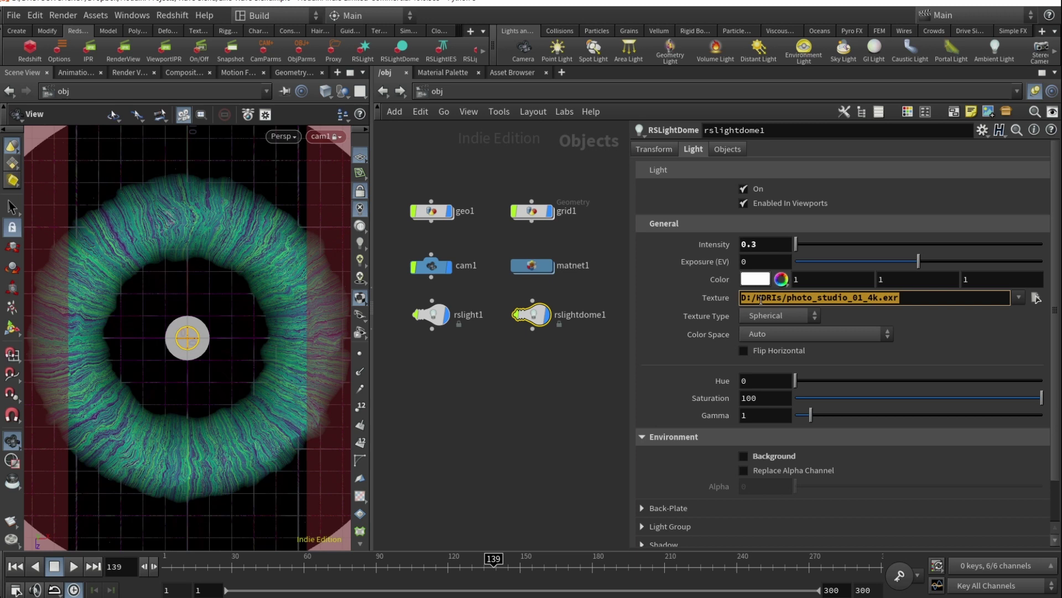
click(782, 298)
double_click(764, 298)
key(End)
key(Home)
key(Right)
key(Right)
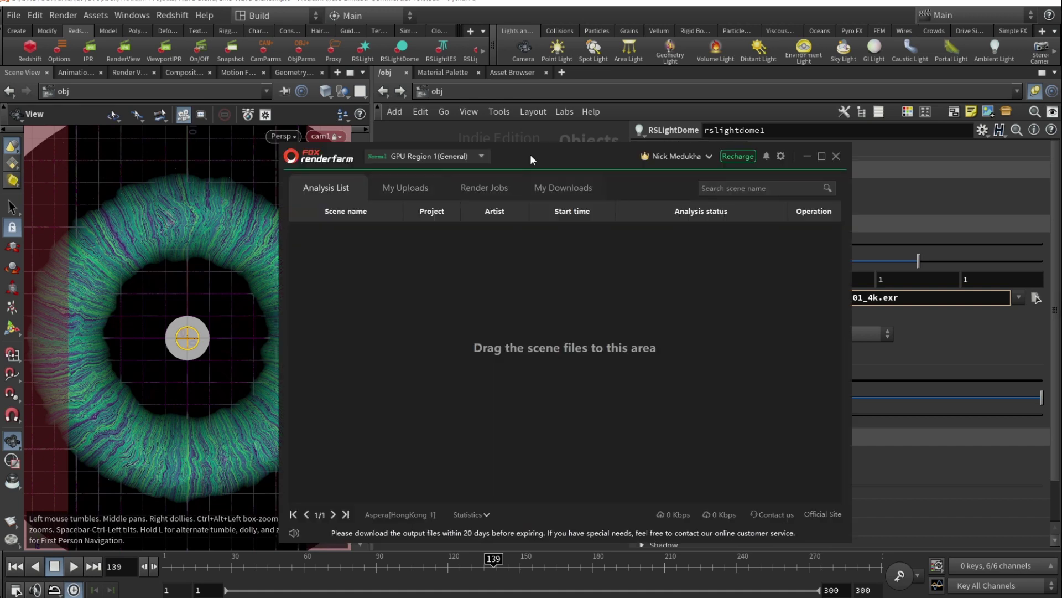
Drag Line Wave Blend.hiplc from File Explorer into the client's scene drop zone for analysis.
drag(530, 154, 288, 90)
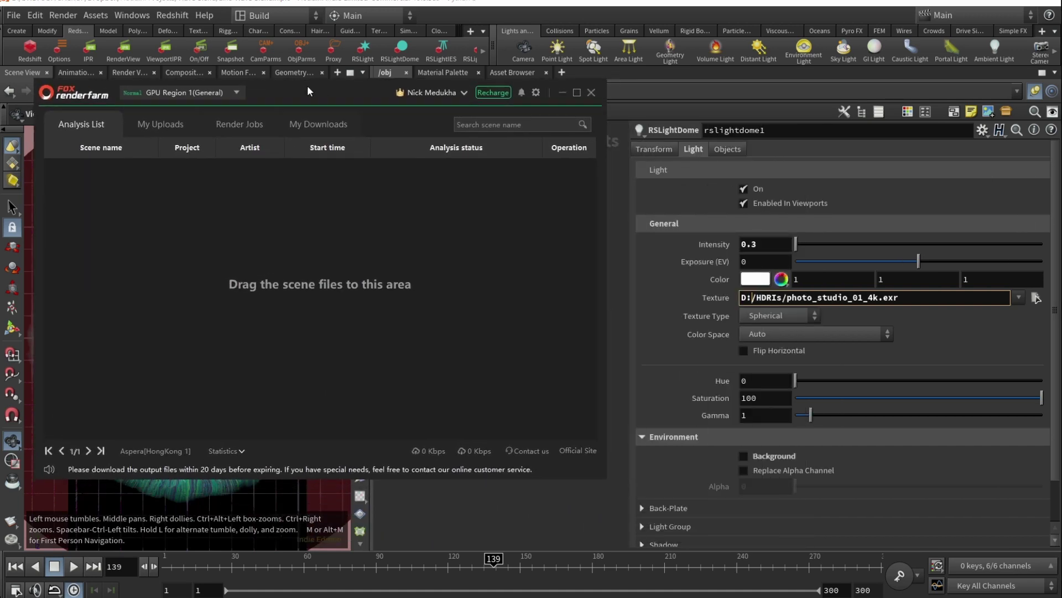
key(alt+Tab)
click(918, 182)
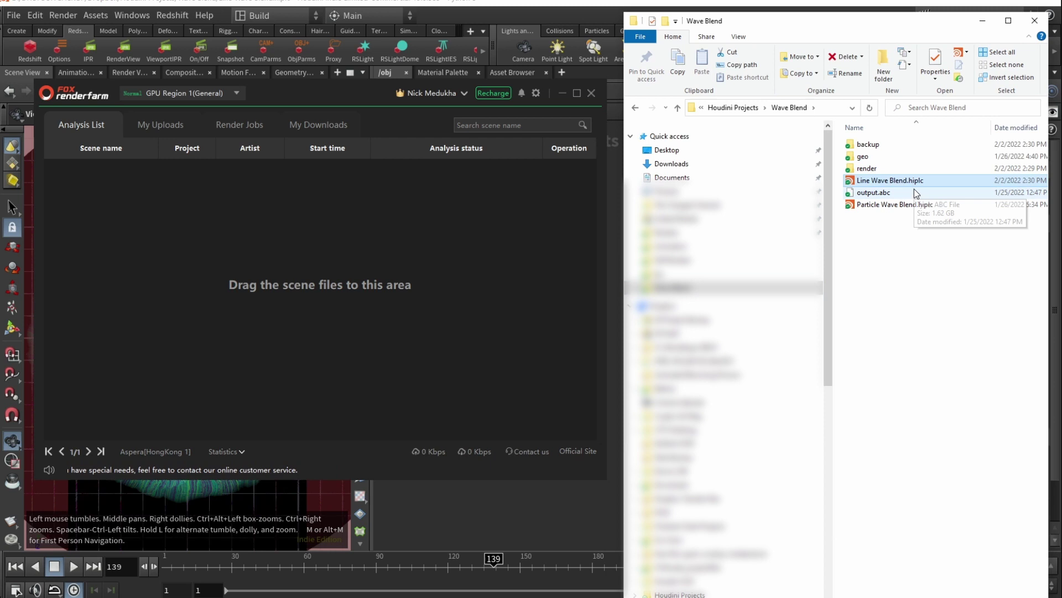
drag(925, 187, 328, 290)
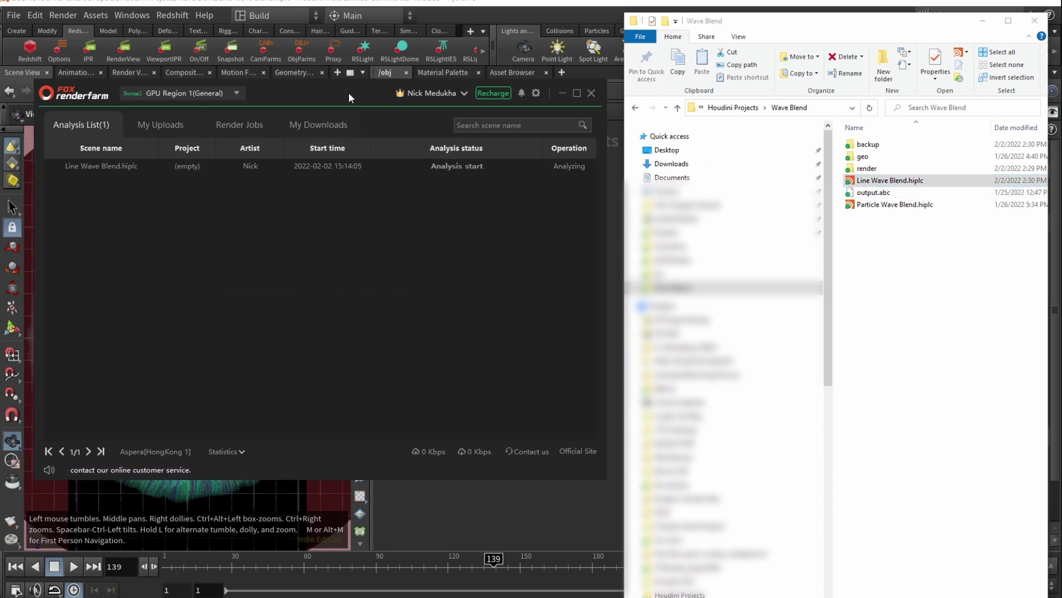
drag(348, 92, 326, 82)
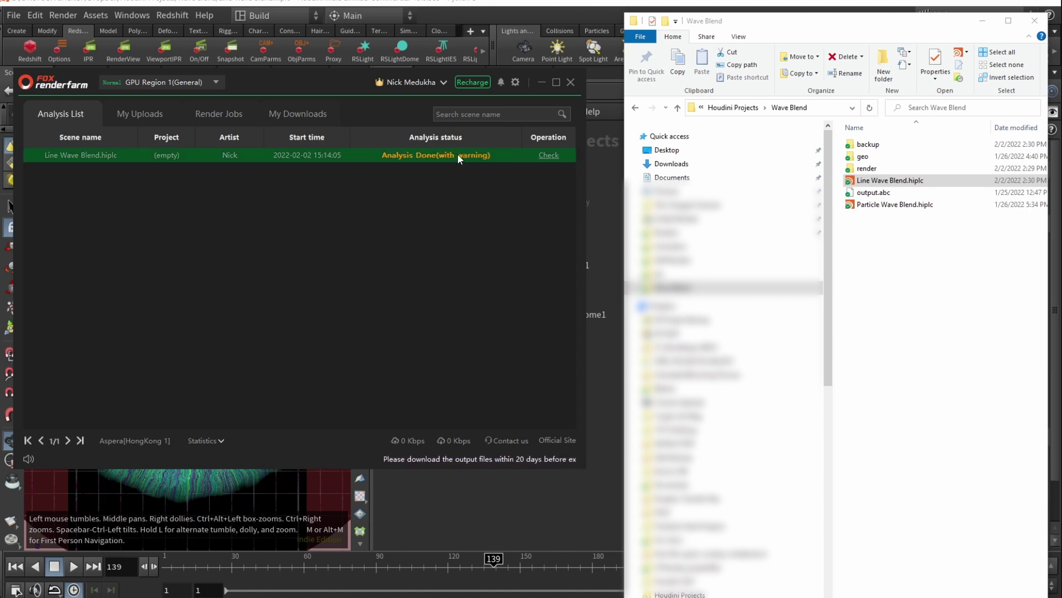
Open the scene's analysis result and expand the full missing-files list.
click(549, 155)
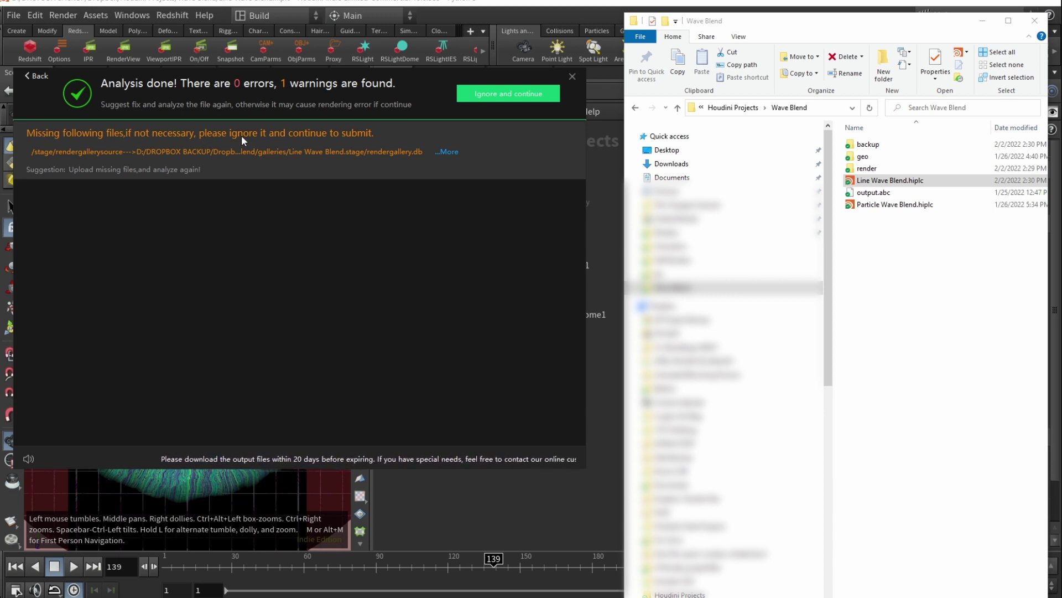
click(445, 152)
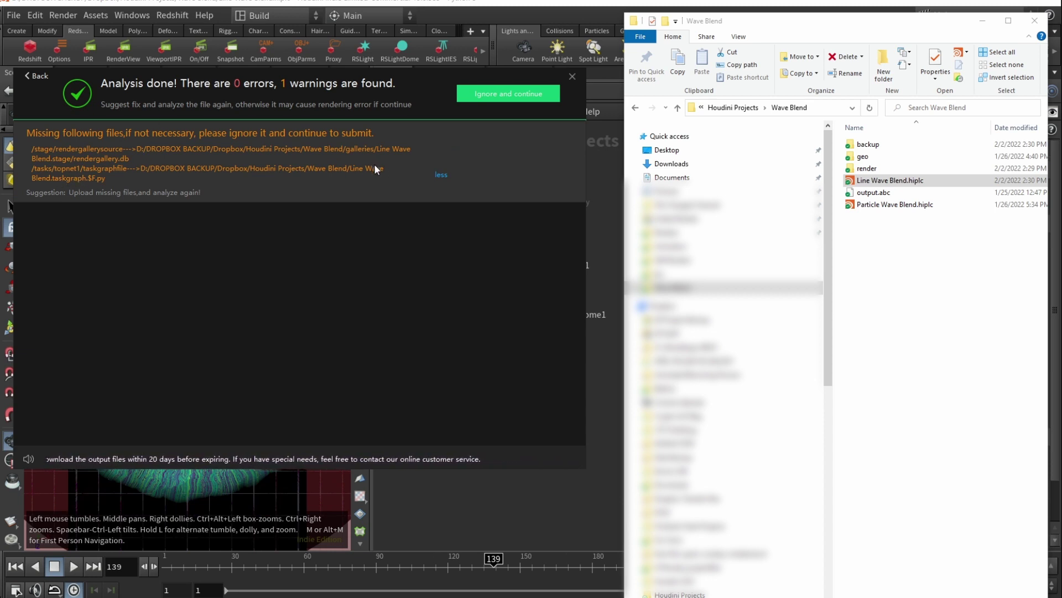
Ignore the warning, set Frames per node to 10, and submit the Redshift_ROP1 job.
click(513, 94)
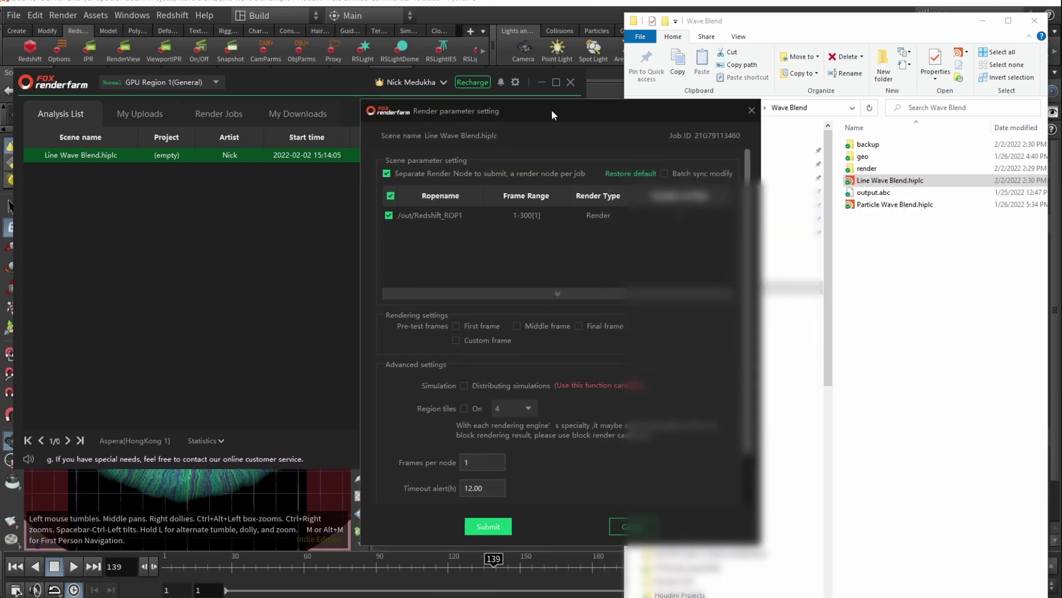
drag(551, 108, 552, 79)
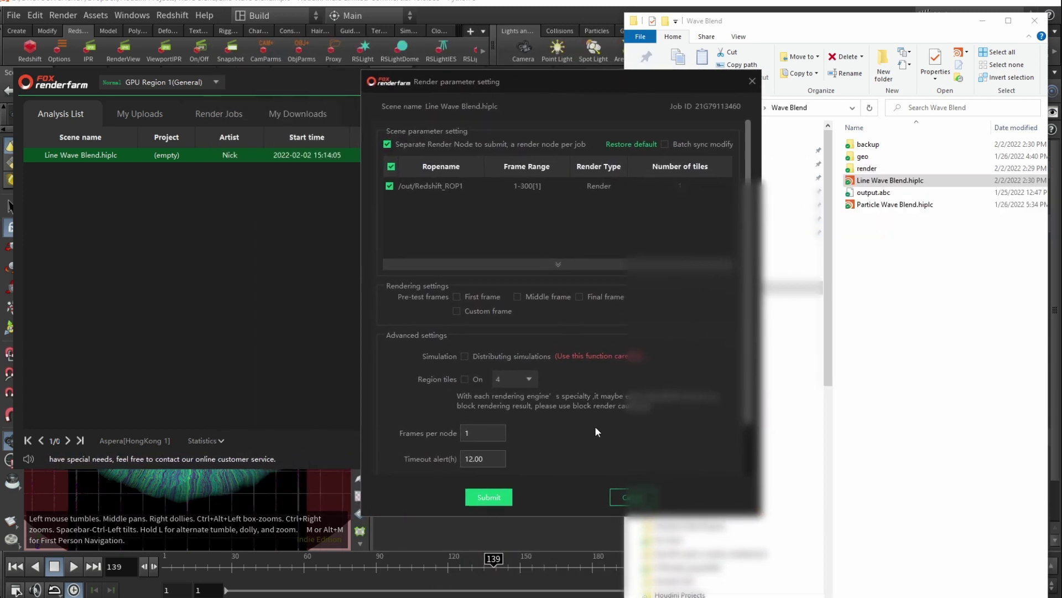
scroll(687, 371, down, 1)
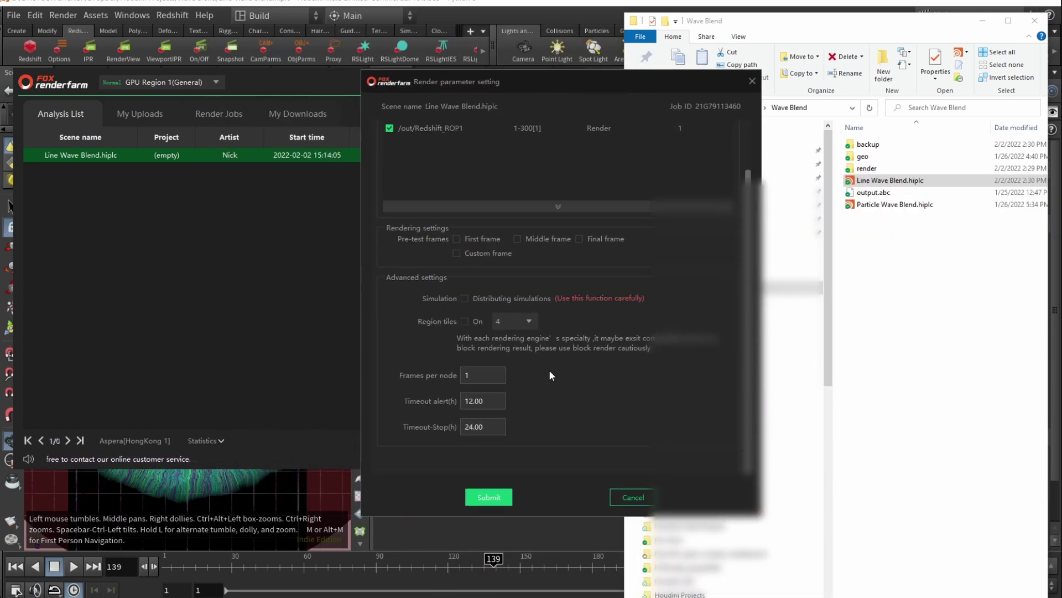
scroll(592, 359, up, 1)
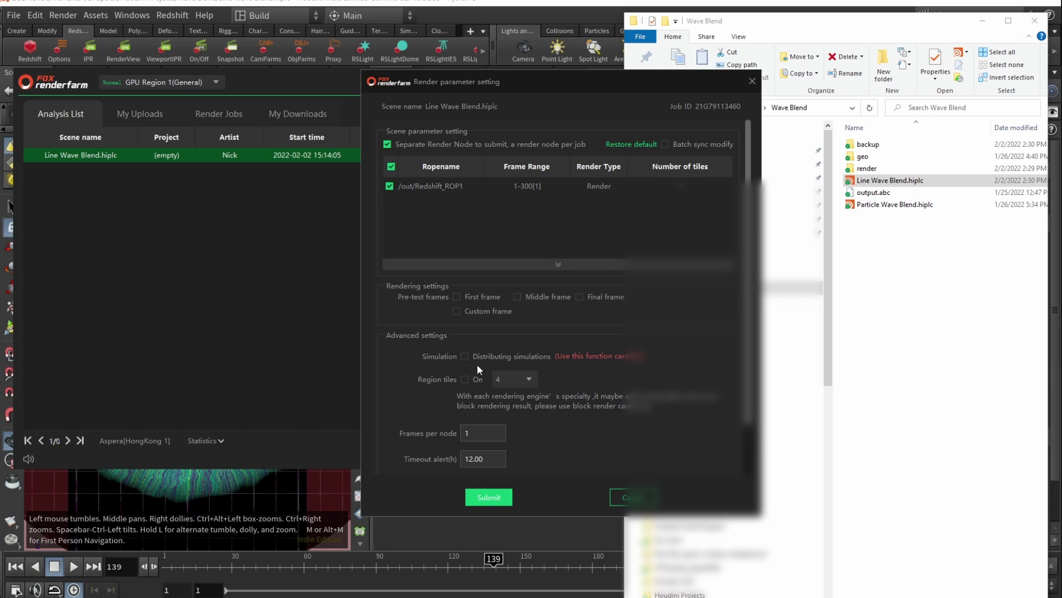
click(490, 437)
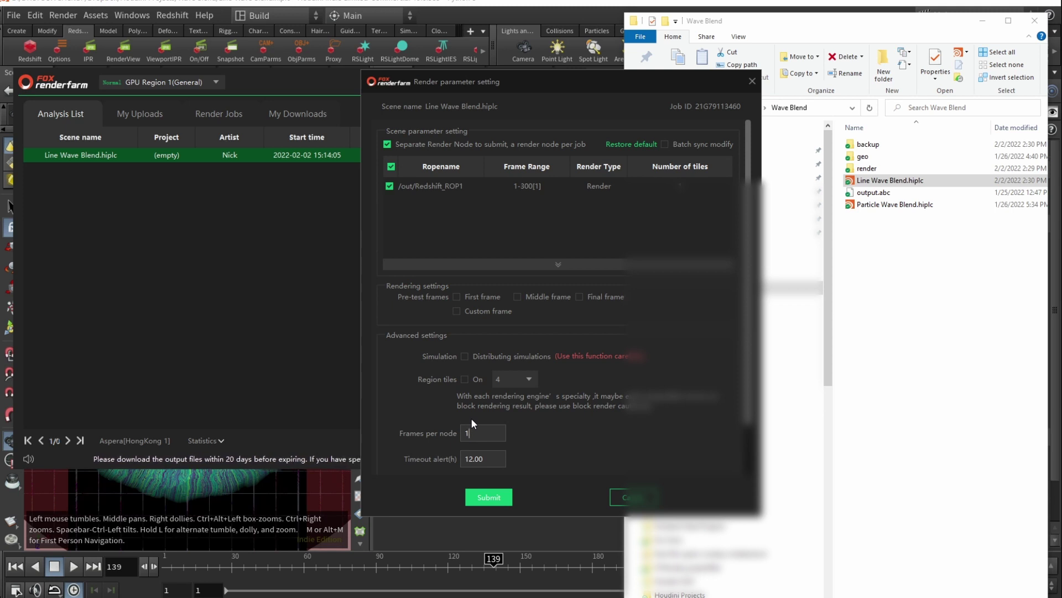
key(BackSpace)
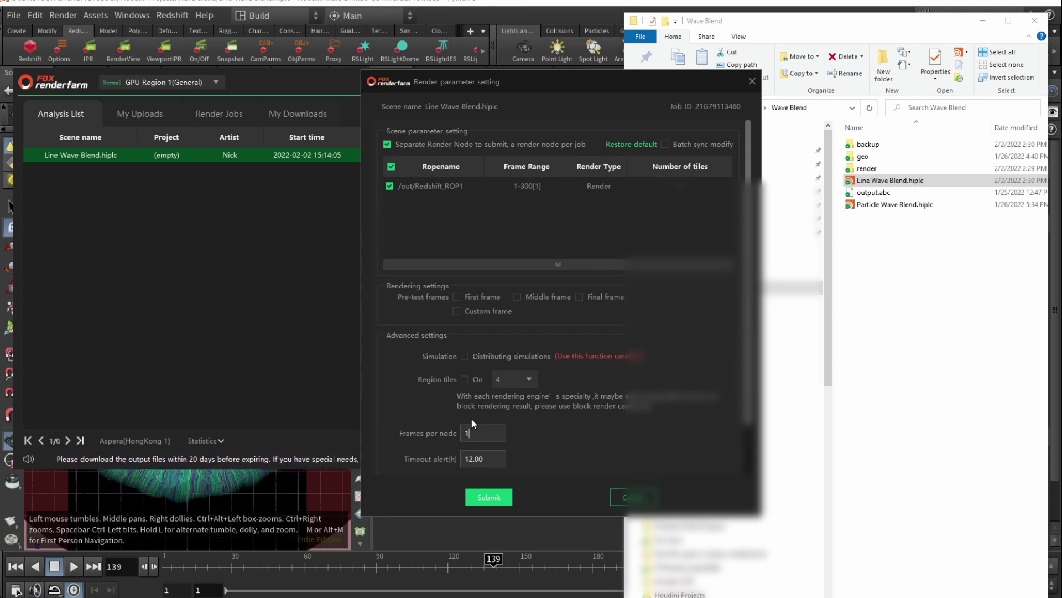
text(10)
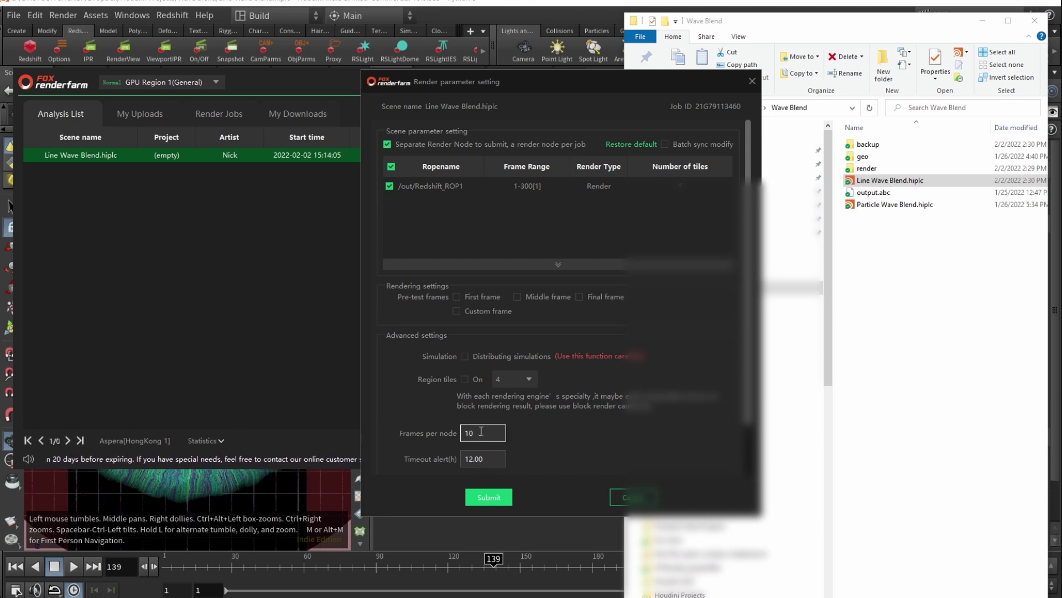
click(489, 497)
click(157, 117)
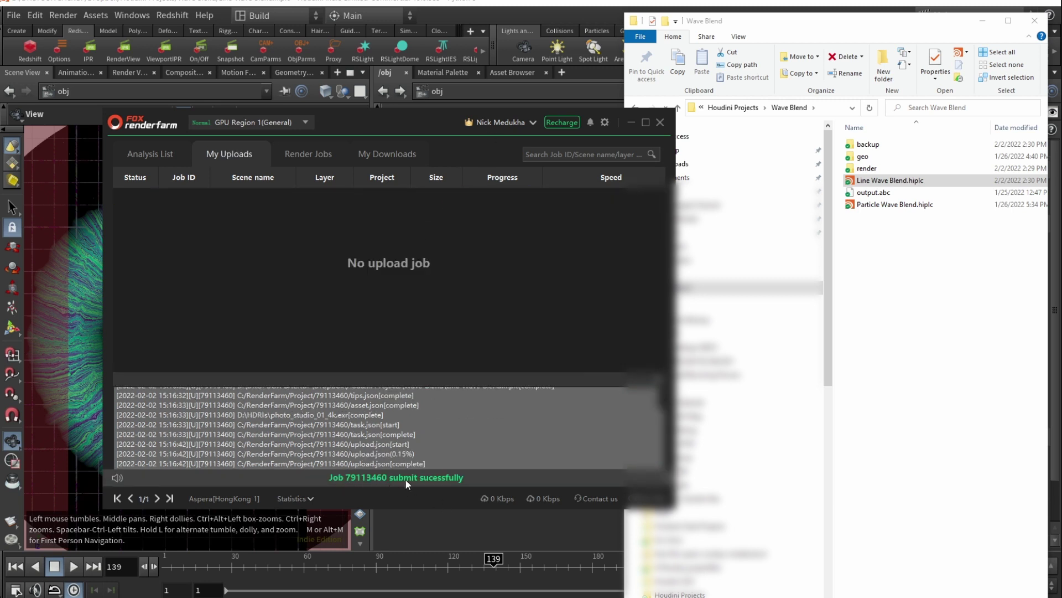
Select the Line Wave Blend job in Render Jobs and widen the Complete progress column.
click(308, 154)
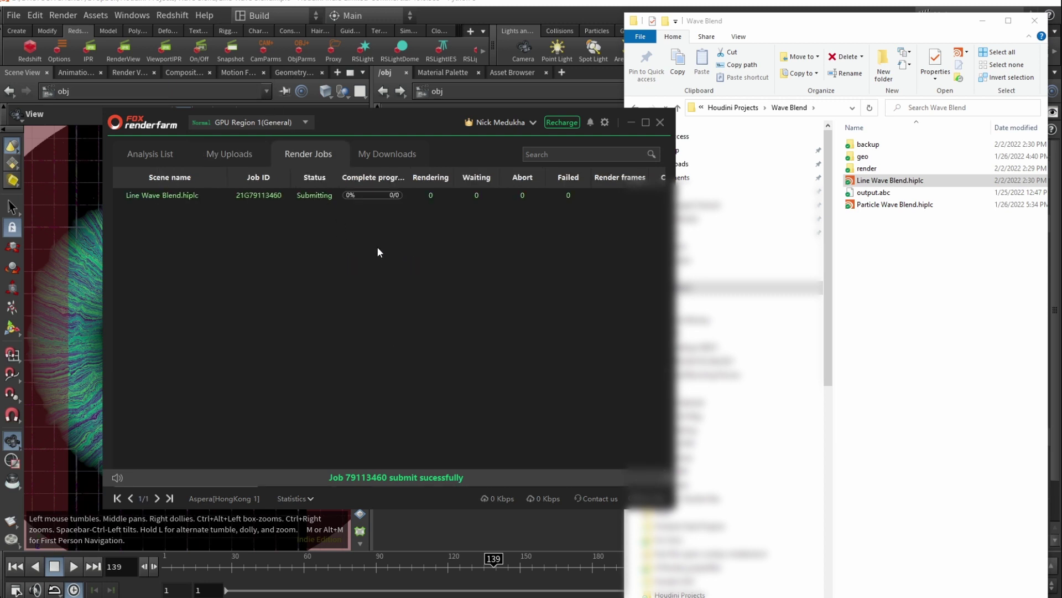
click(427, 201)
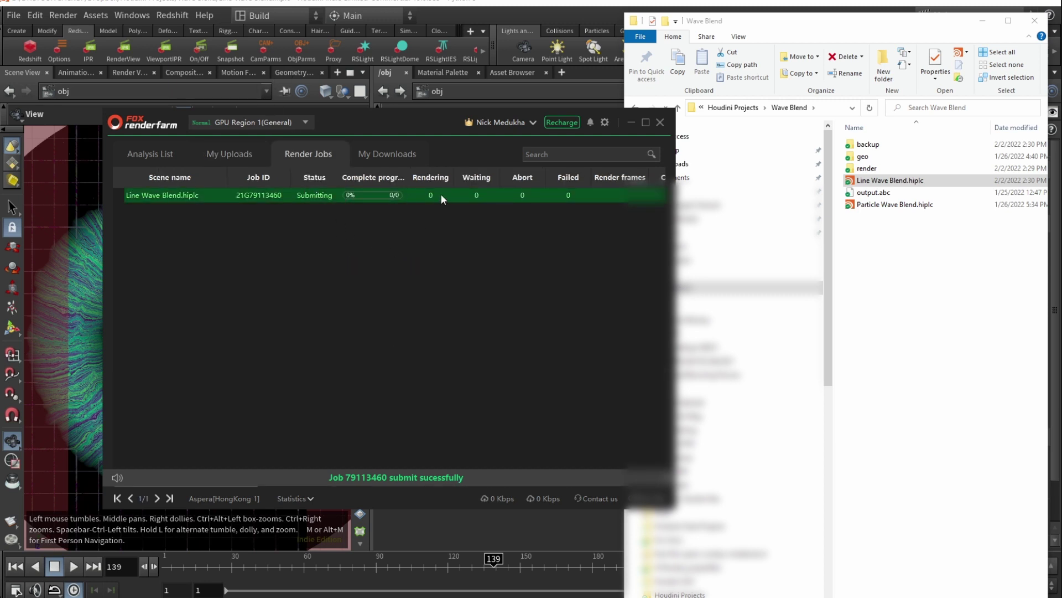
drag(410, 177, 431, 177)
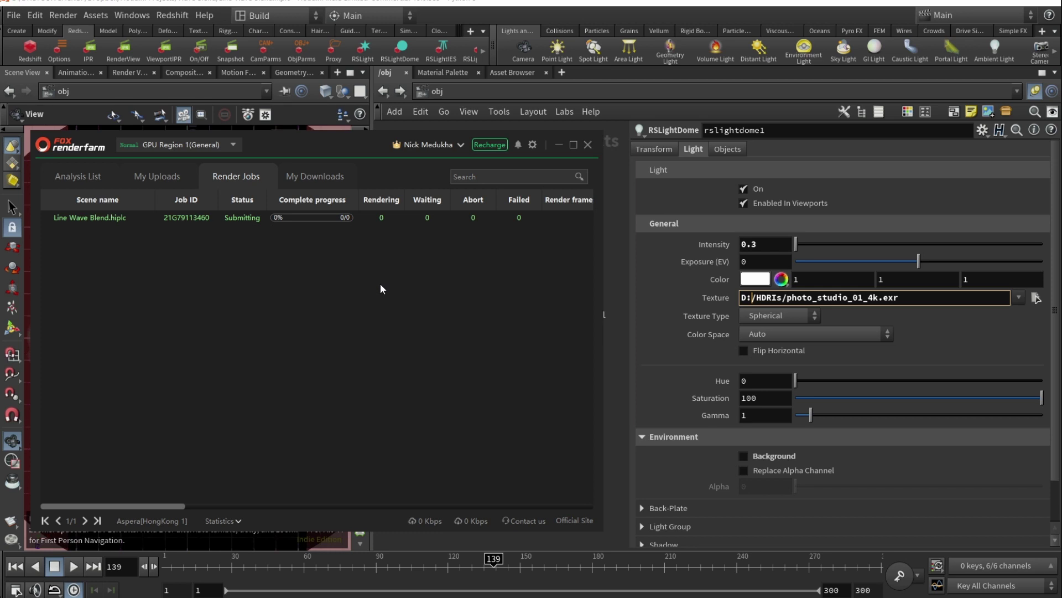
Open the Line Wave Blend job overview and filter its frame list to Rendering status only.
click(382, 216)
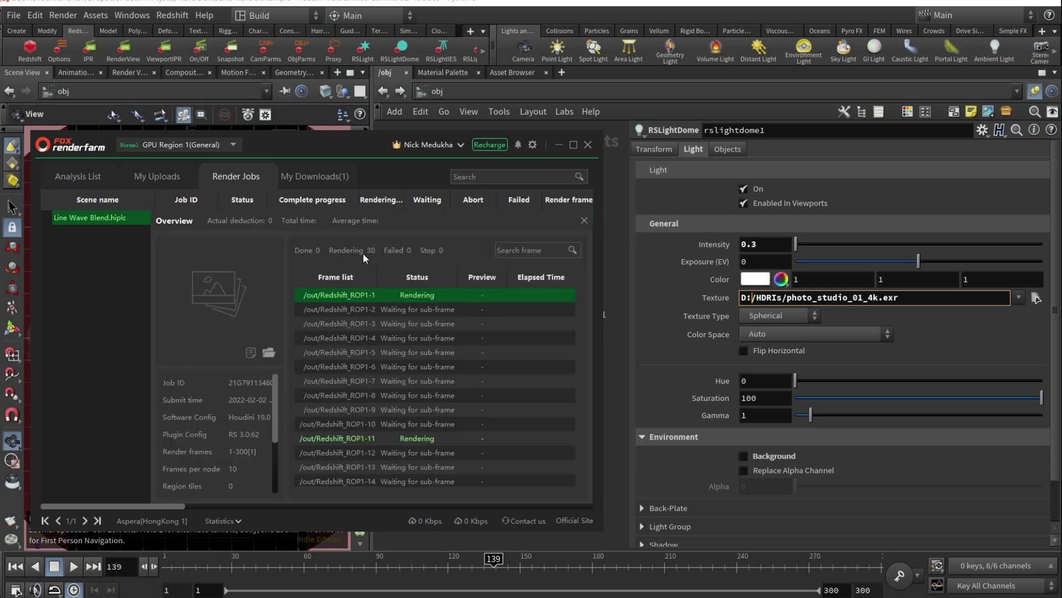
click(412, 277)
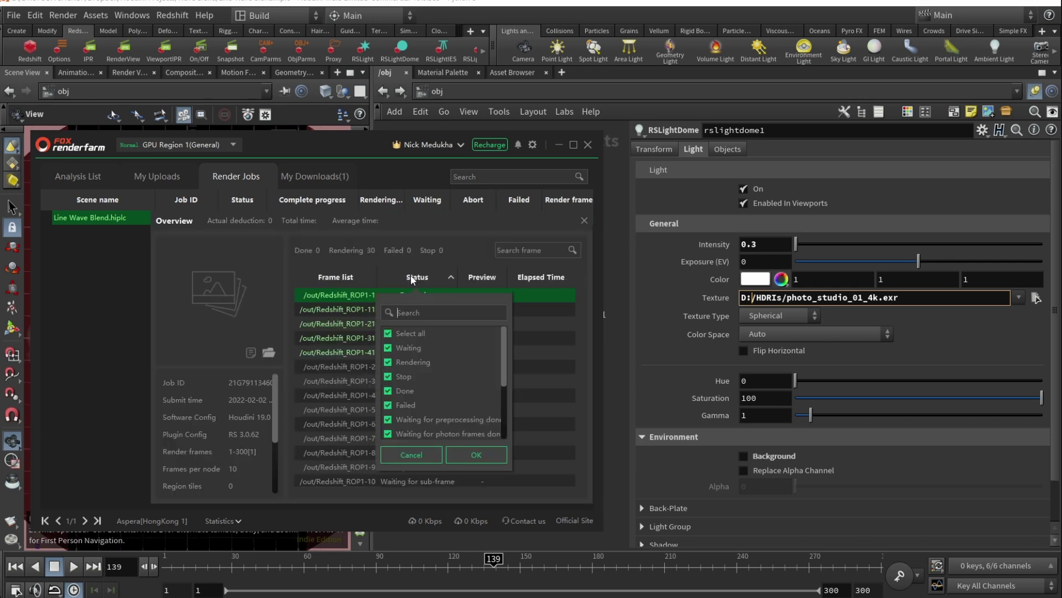
click(387, 333)
click(388, 361)
click(465, 452)
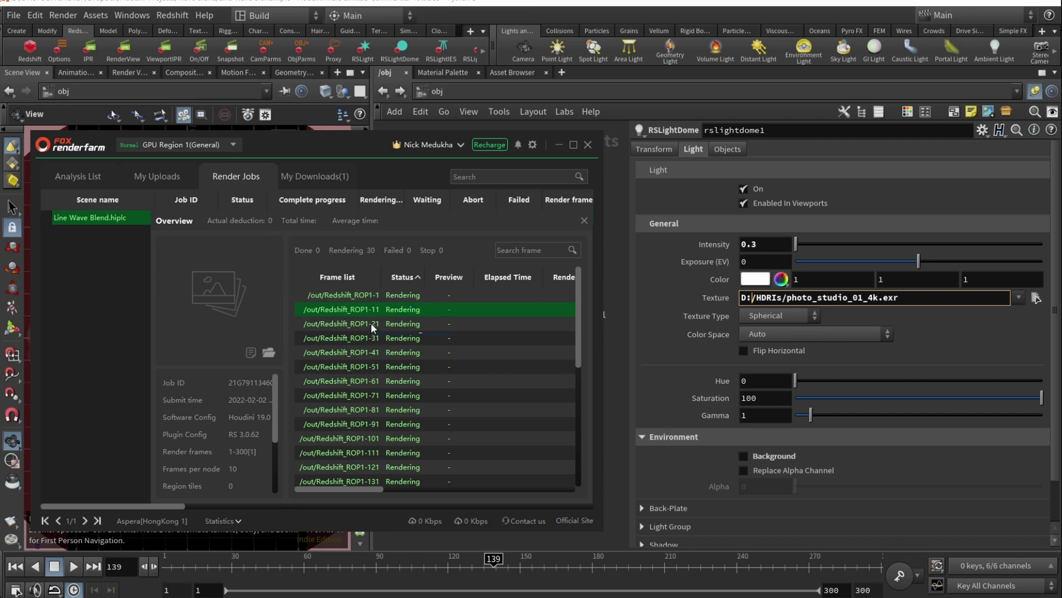
scroll(373, 344, down, 5)
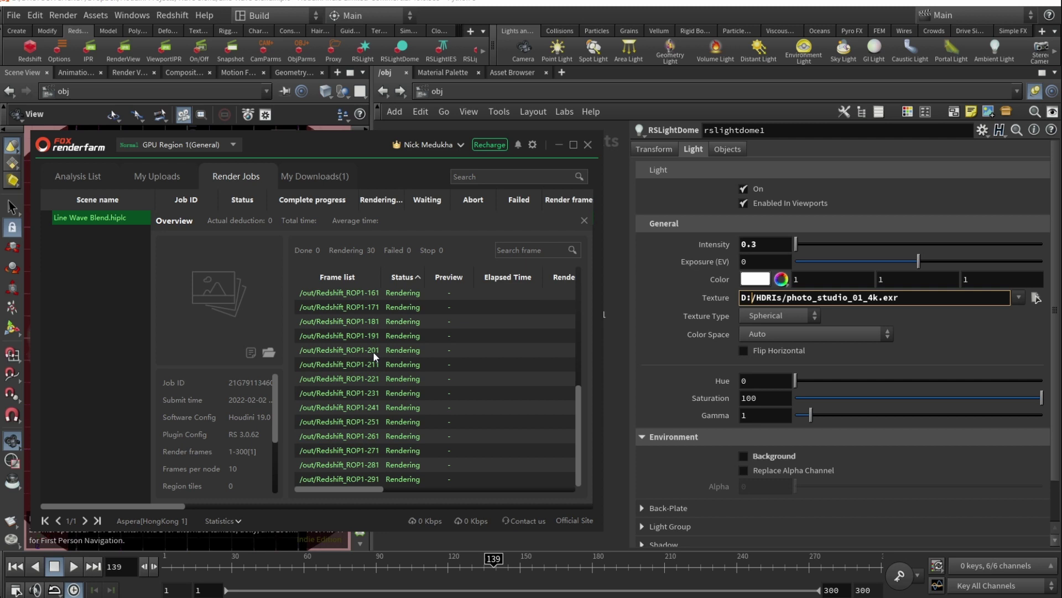
scroll(231, 459, down, 3)
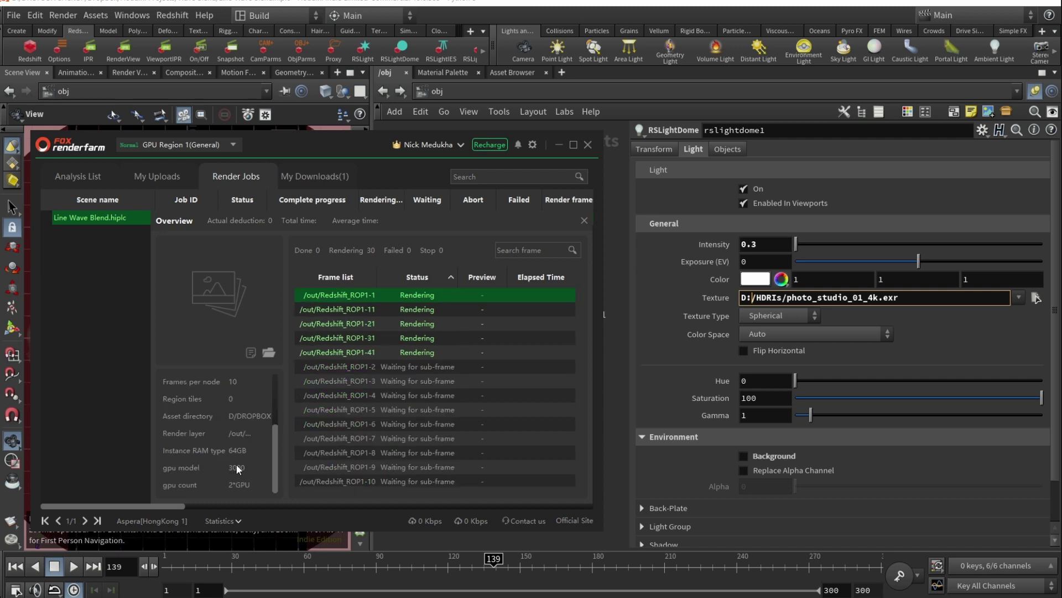
scroll(238, 487, right, 1)
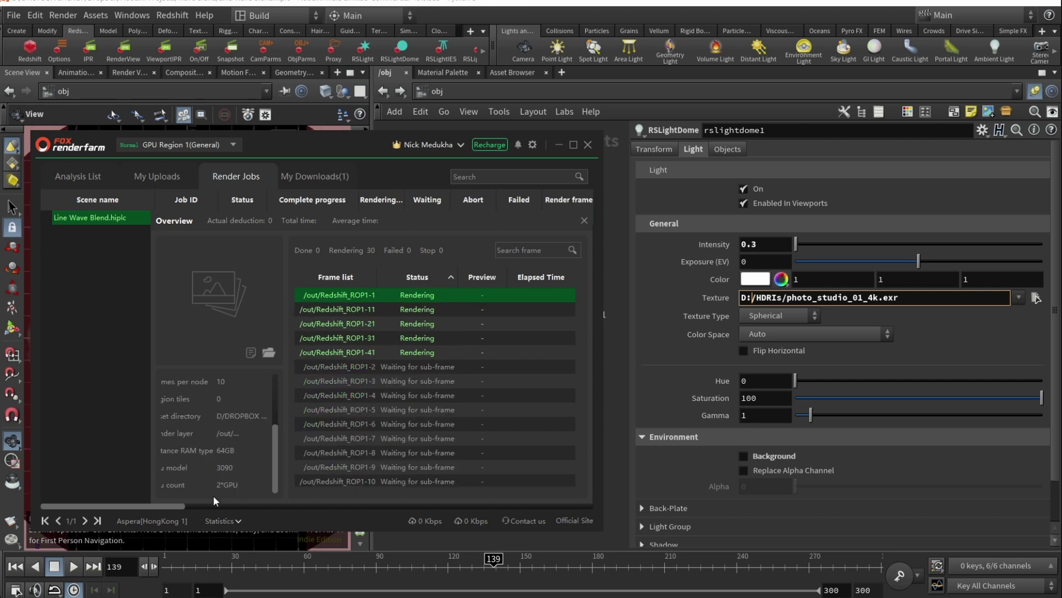
scroll(211, 454, up, 3)
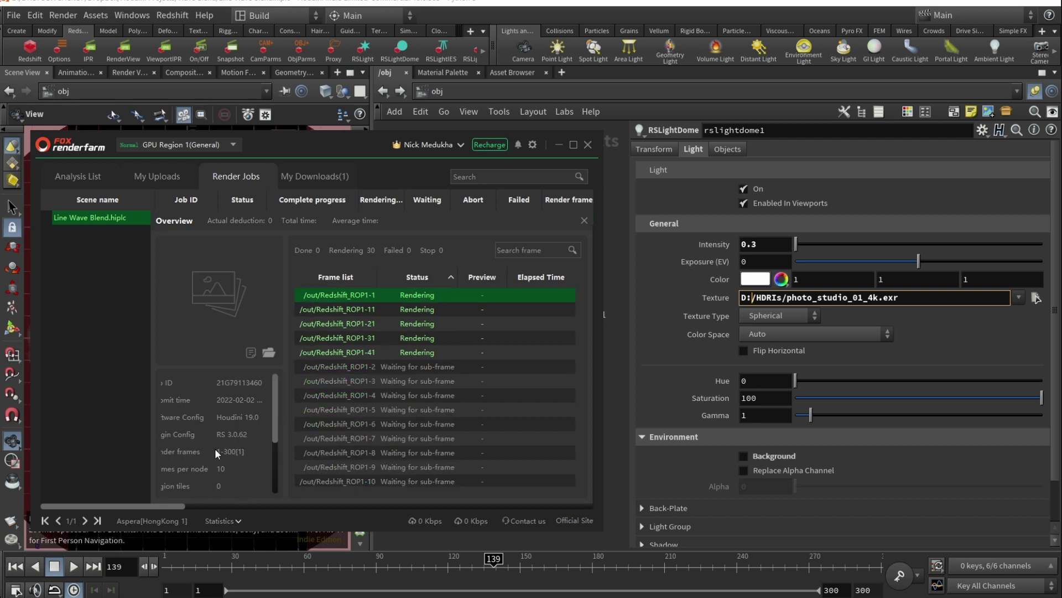
Close the frame overview and select the Line Wave Blend job in My Downloads.
click(585, 220)
click(325, 175)
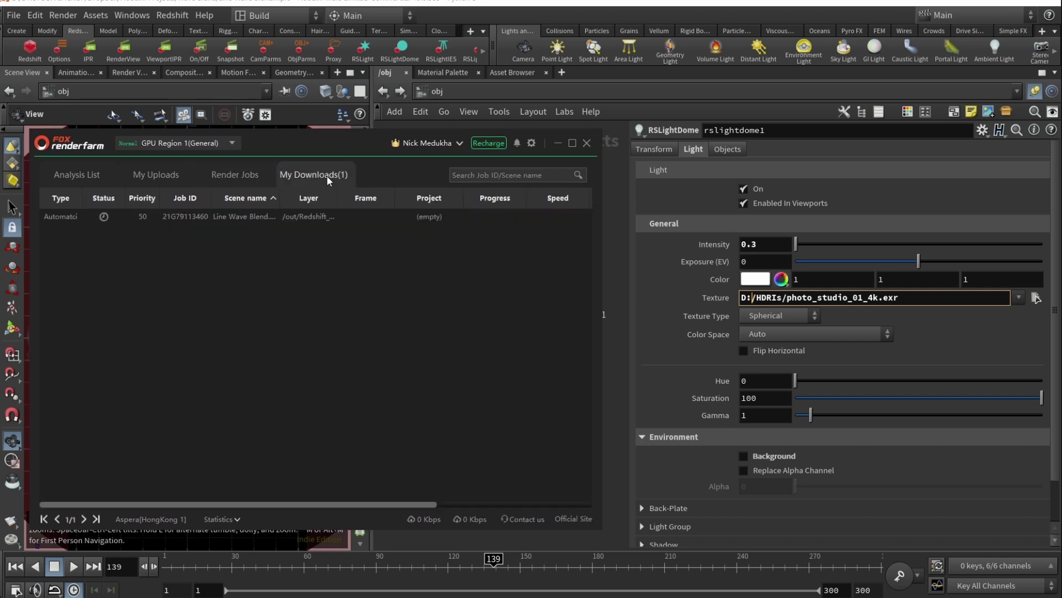
click(256, 220)
right_click(257, 218)
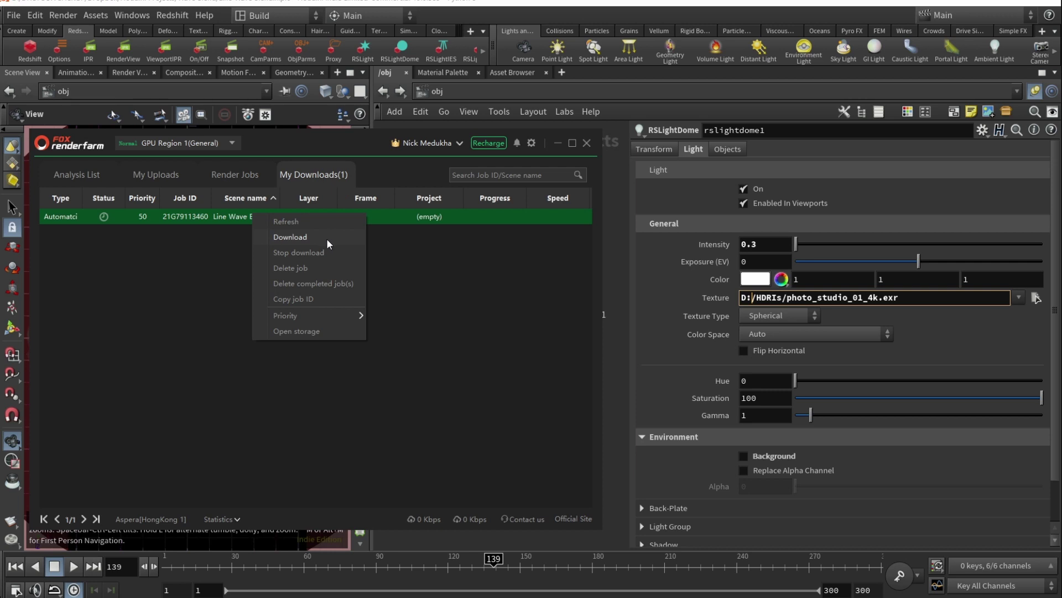
click(307, 332)
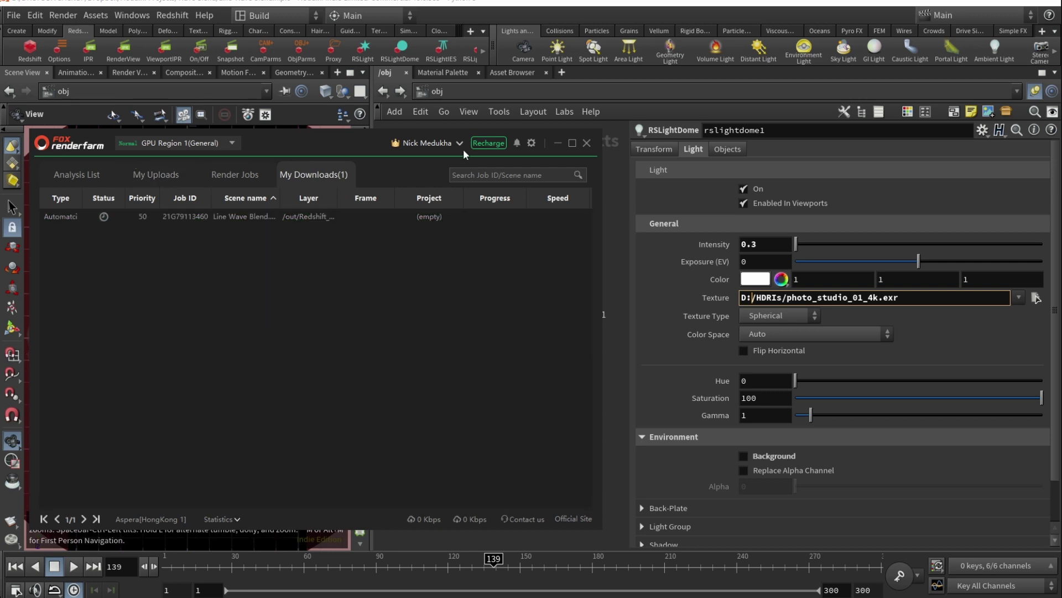
Check the default download location in the renderfarm Settings, then close the dialog.
click(532, 144)
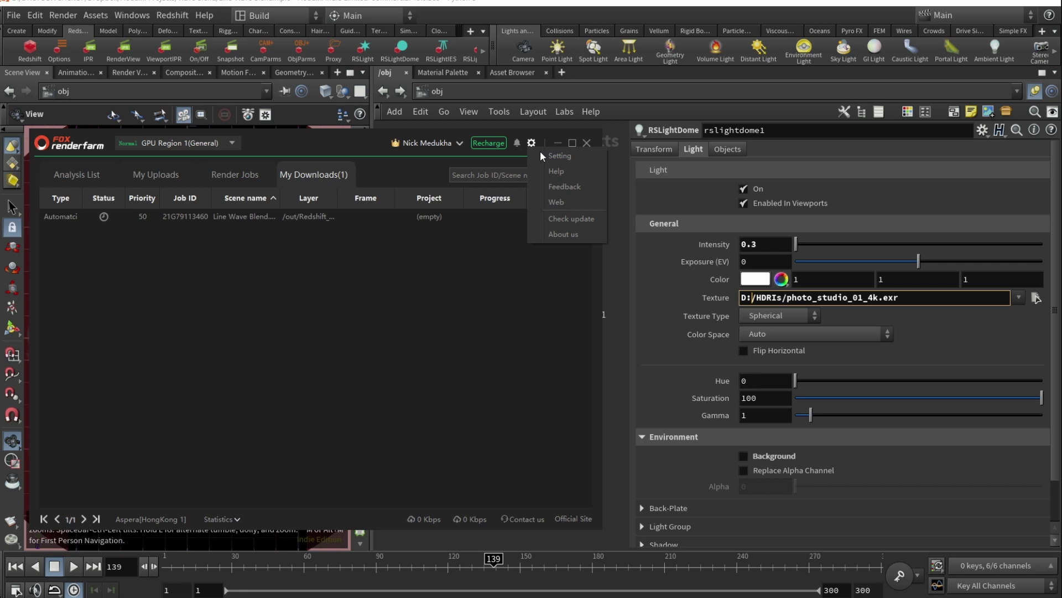
click(560, 157)
scroll(236, 327, down, 4)
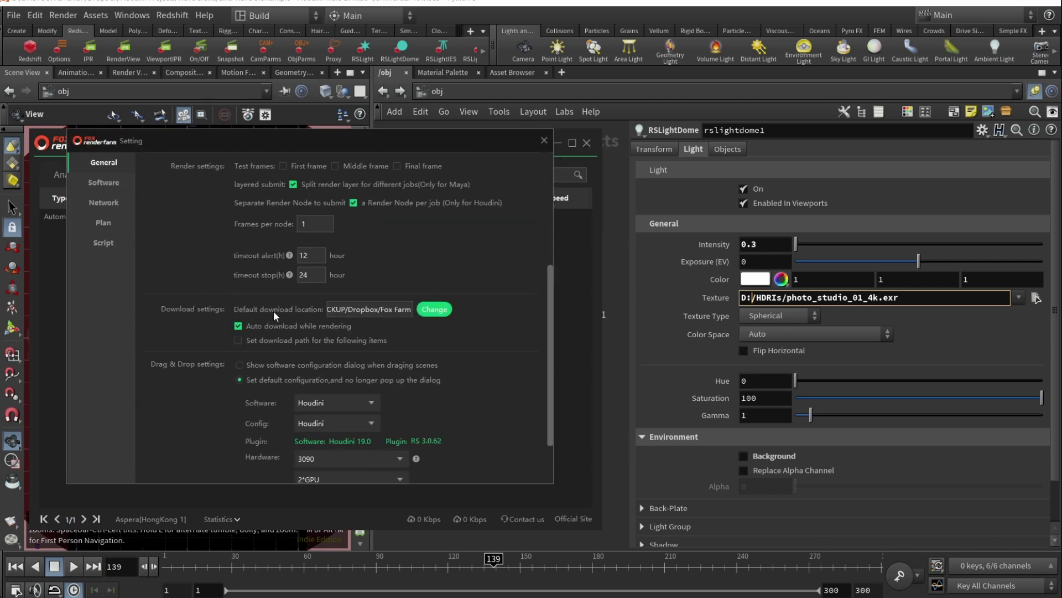
click(366, 309)
click(545, 140)
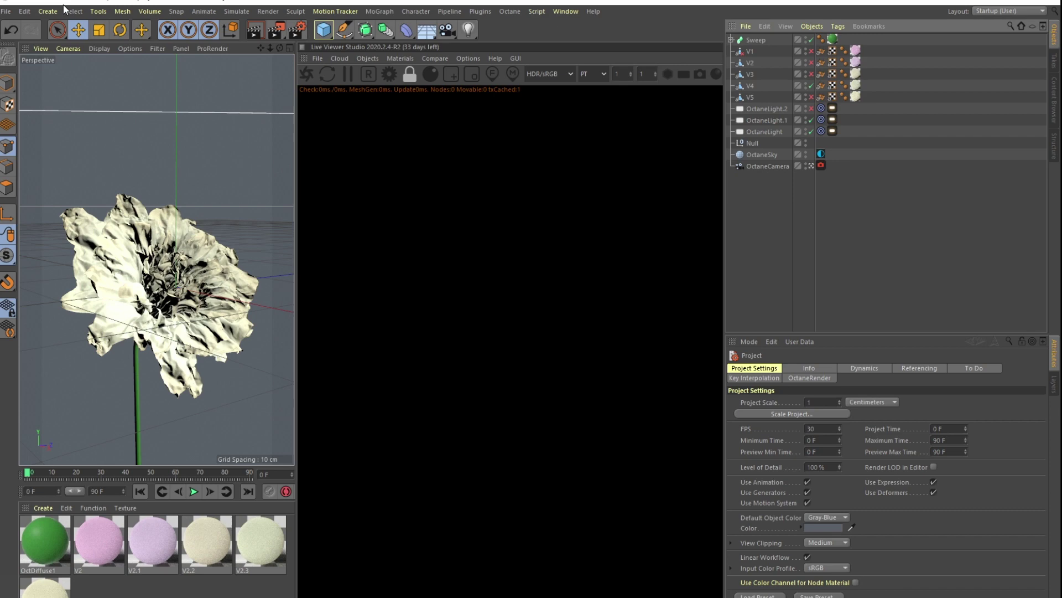
Start the Octane live render of the flower and fit the image to the Live Viewer.
click(307, 73)
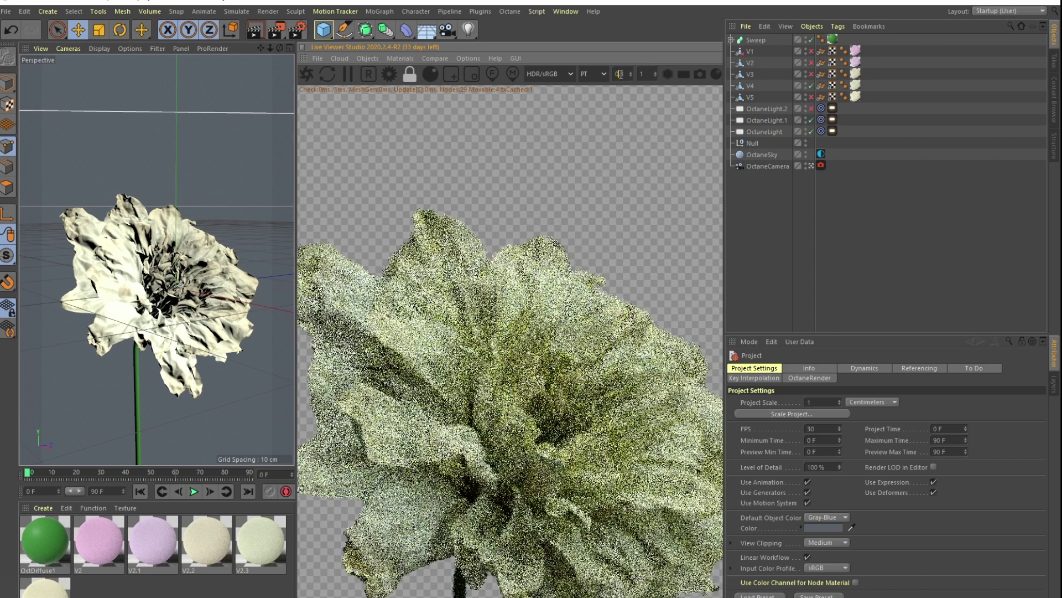
drag(620, 73, 621, 74)
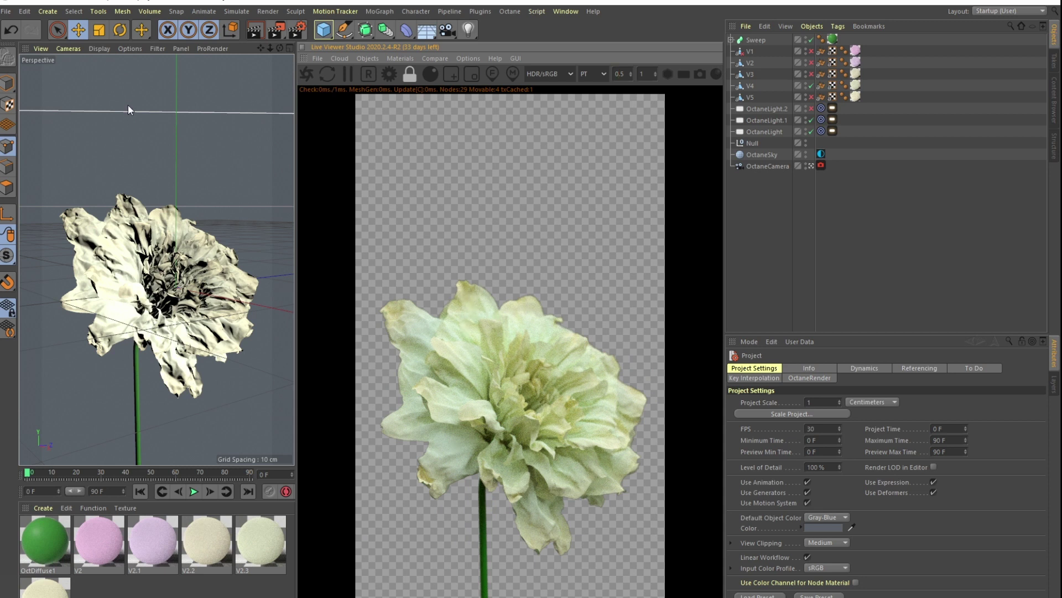
click(6, 12)
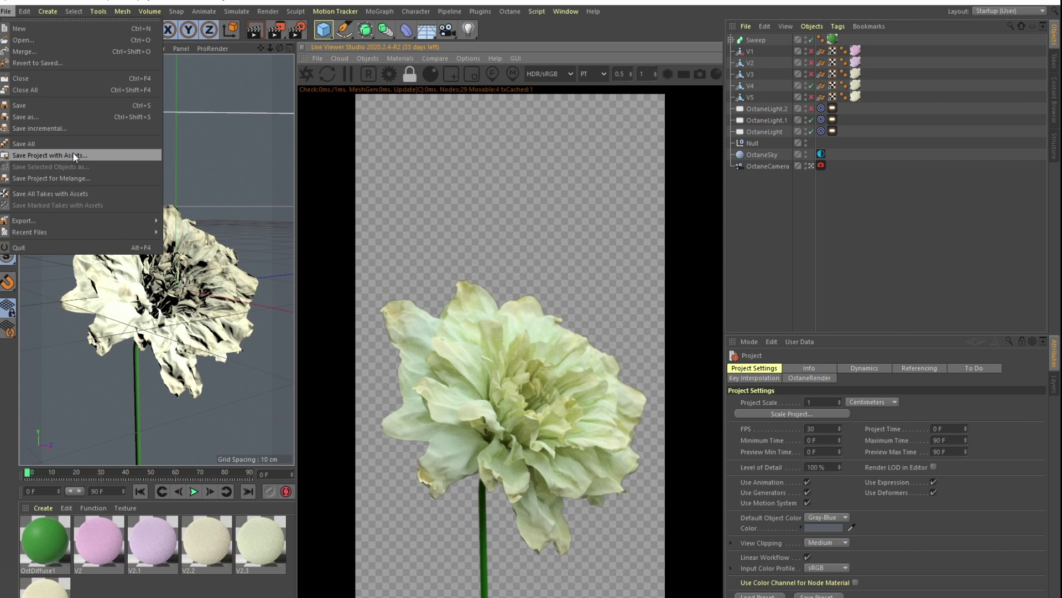
Inspect the V4 object's Alembic file path, then select the green OctDiffuse1 material.
click(891, 172)
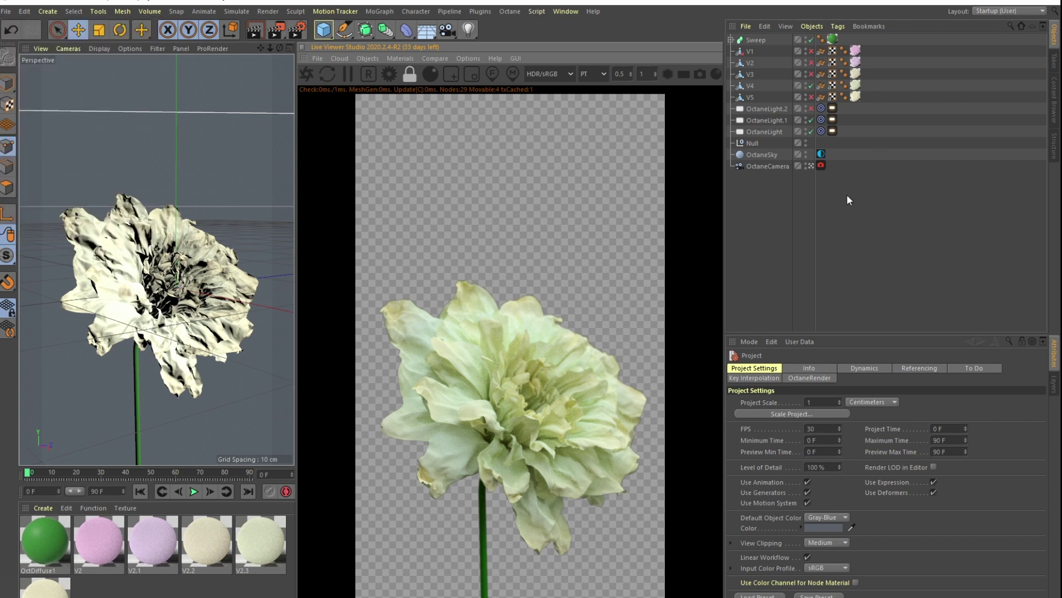
click(760, 85)
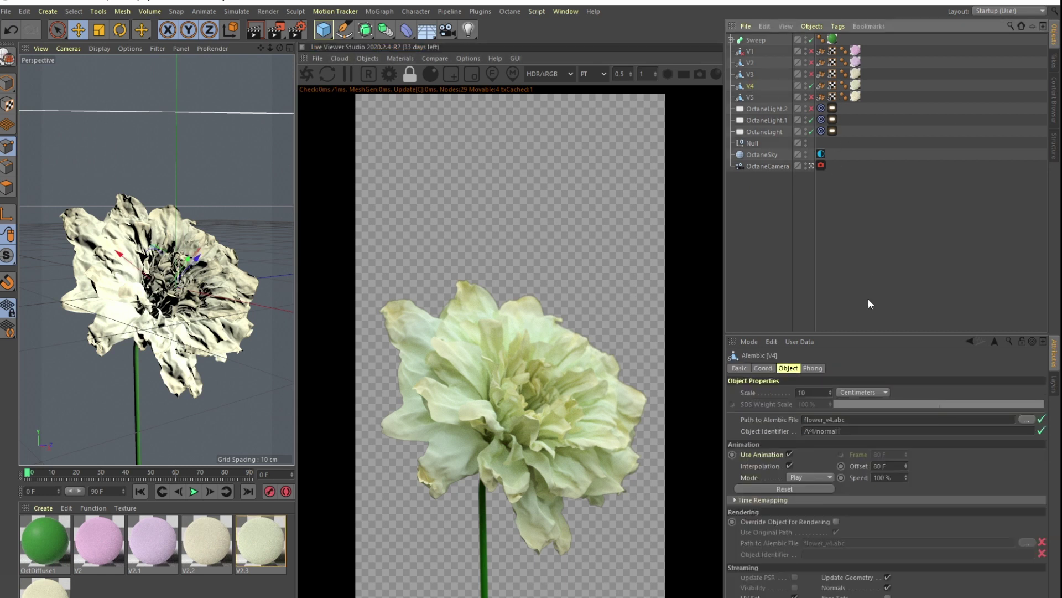
drag(846, 420, 778, 414)
click(864, 422)
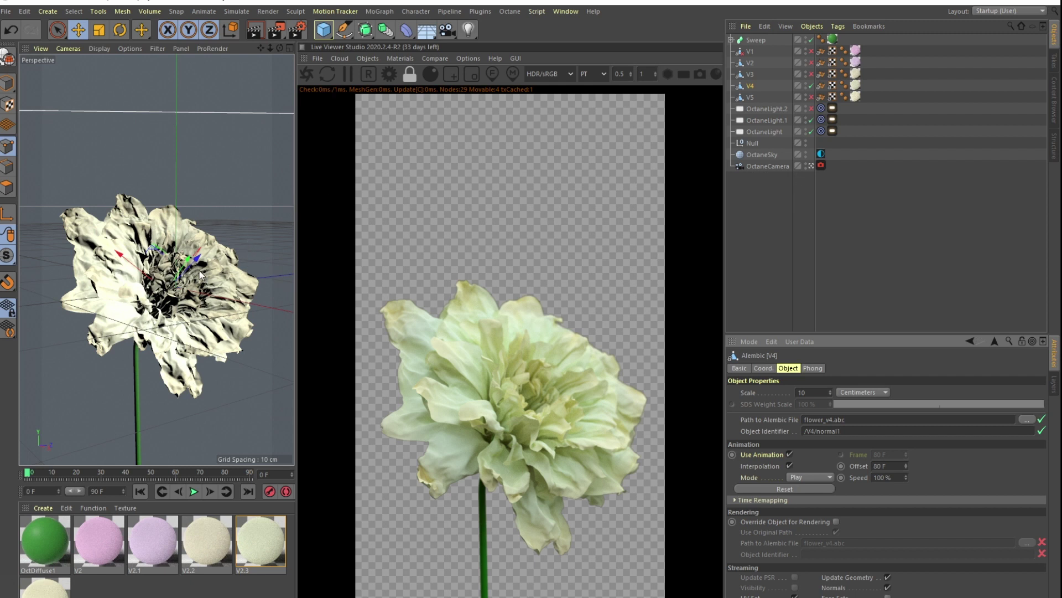
click(57, 543)
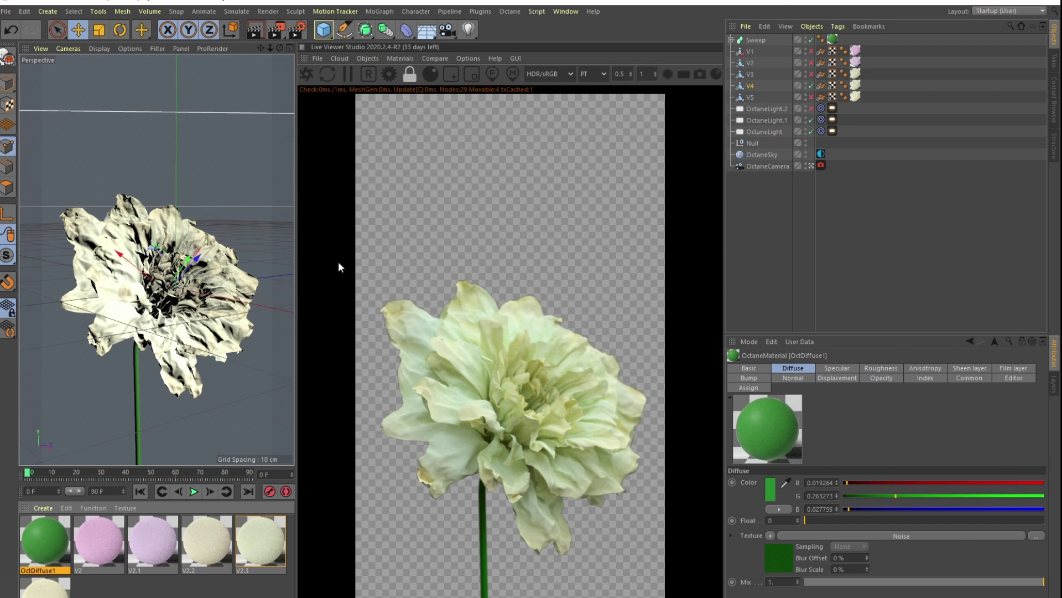
Open the Done Line Wave Blend job's overview and scroll through its 300 frames and costs.
key(alt+Tab)
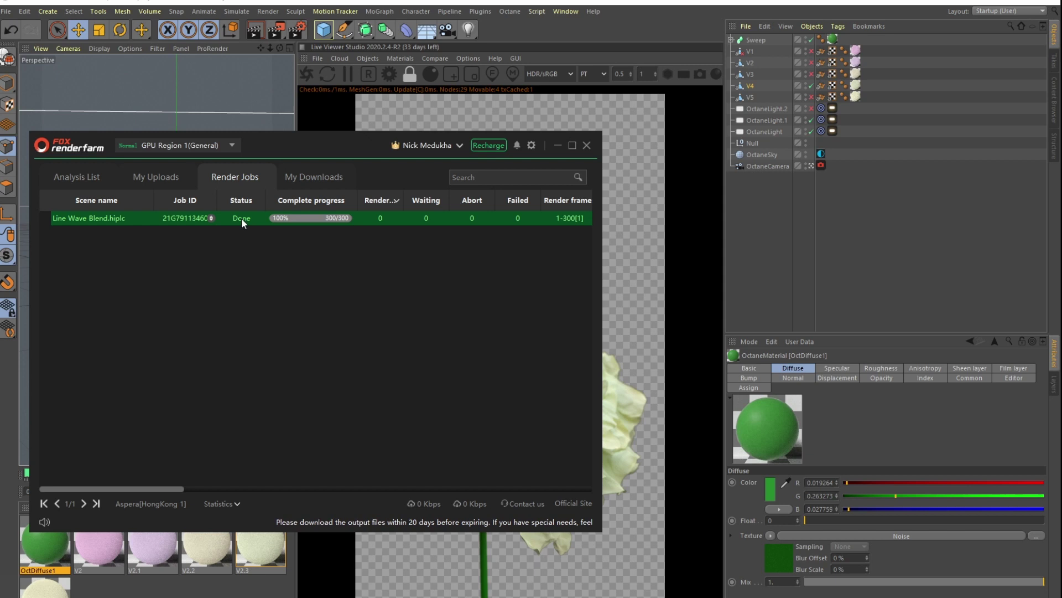
click(352, 219)
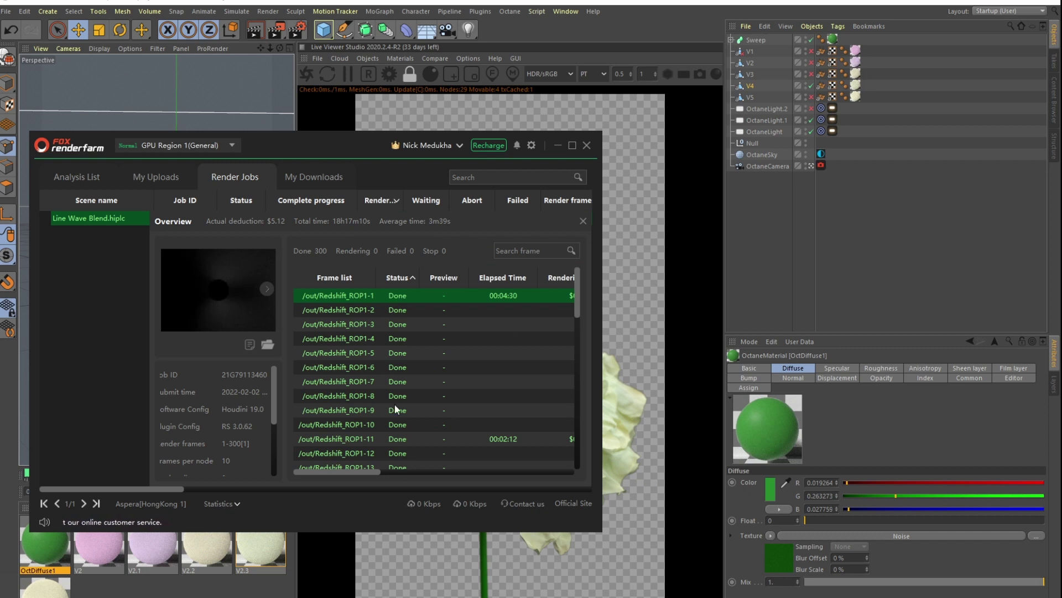
drag(360, 469, 484, 470)
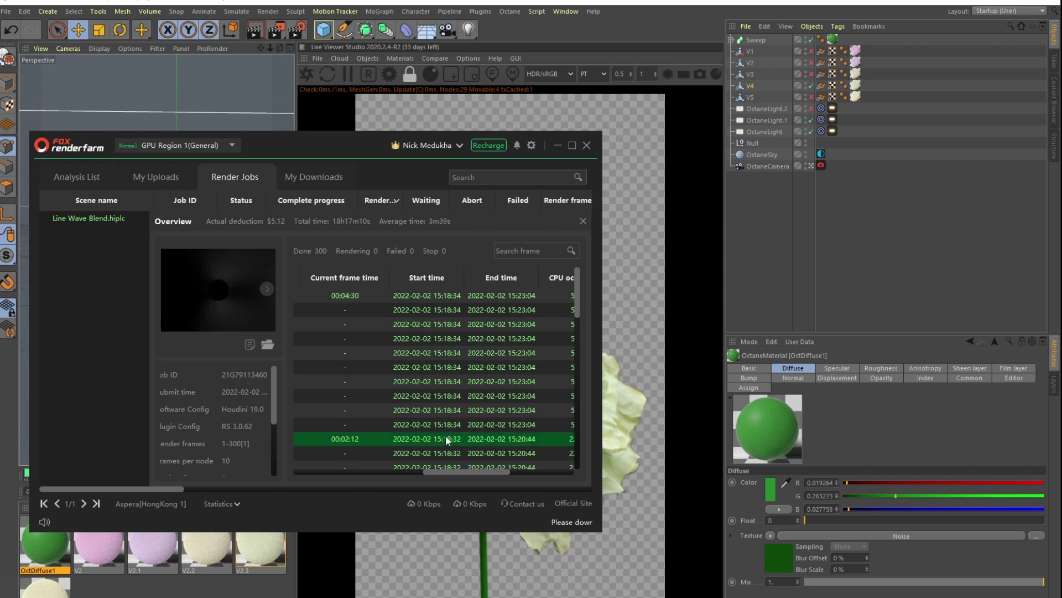
scroll(452, 437, down, 1)
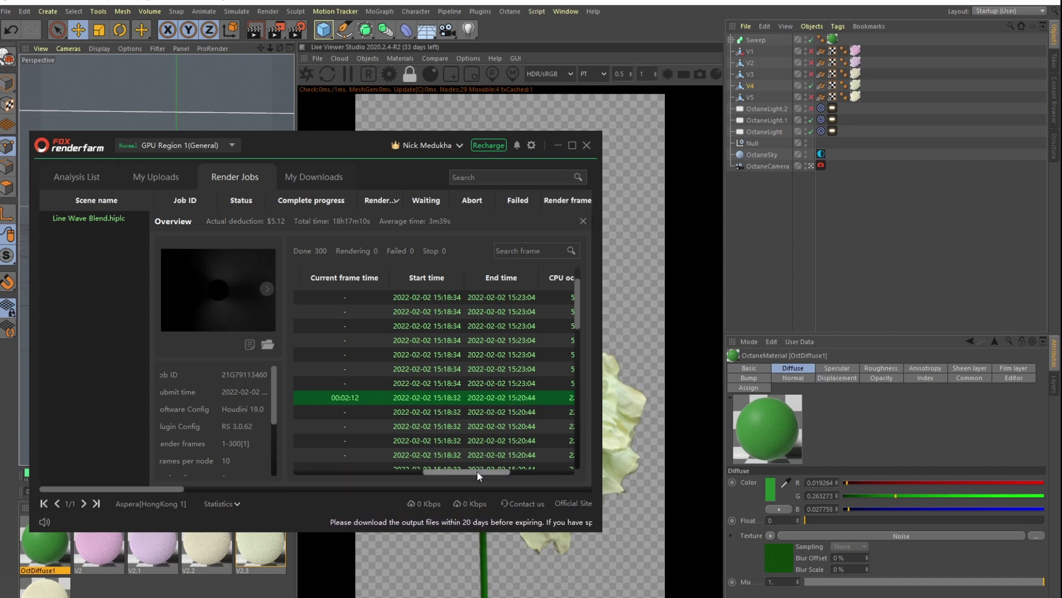
scroll(467, 430, down, 3)
drag(467, 472, 379, 470)
scroll(443, 436, up, 6)
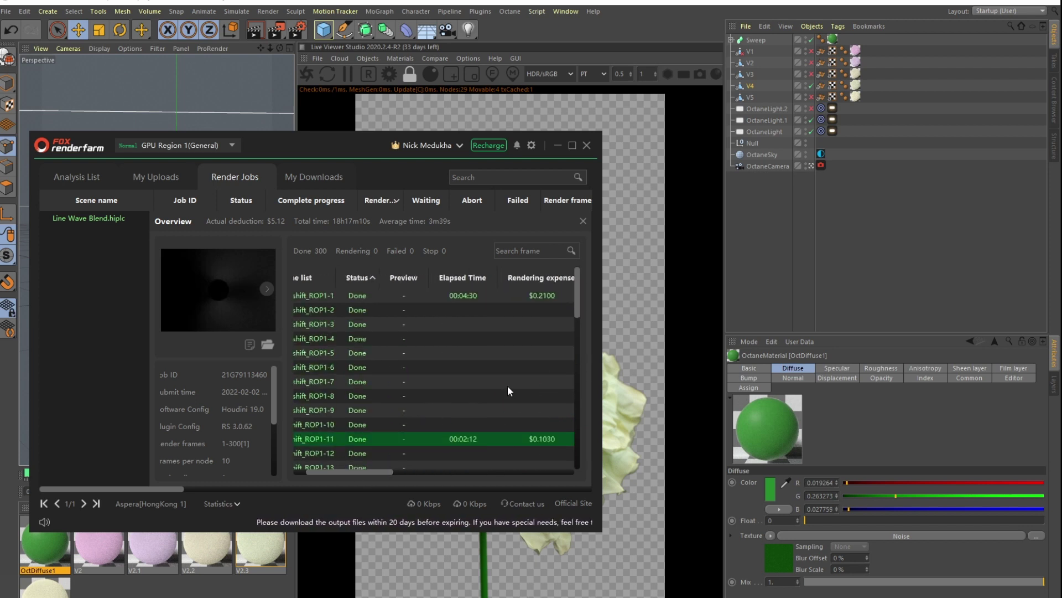
drag(367, 470, 334, 461)
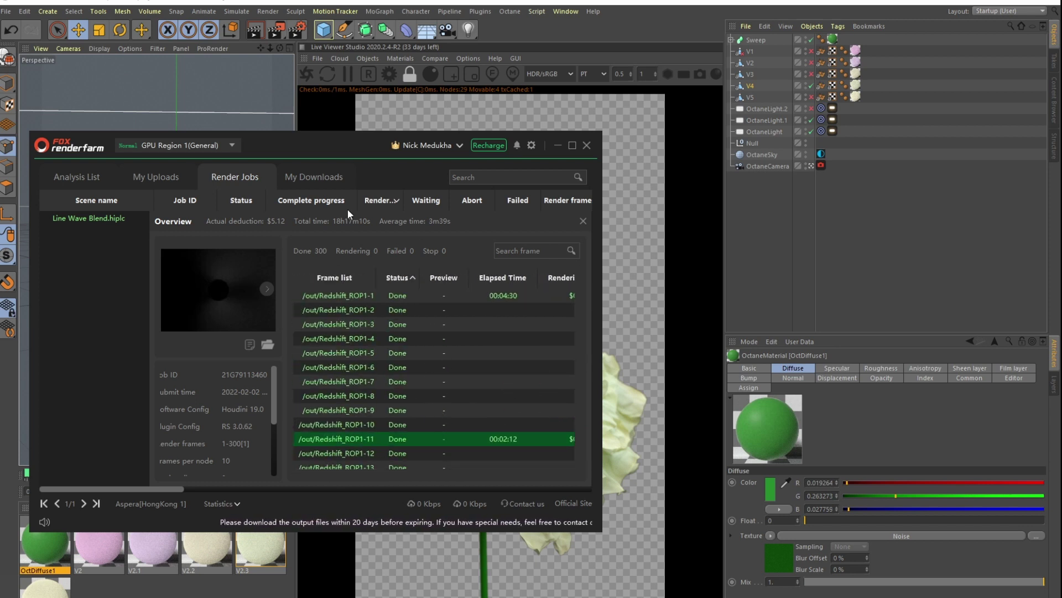
Open the finished Line Wave Blend job's local download folder from My Downloads.
click(300, 180)
right_click(263, 220)
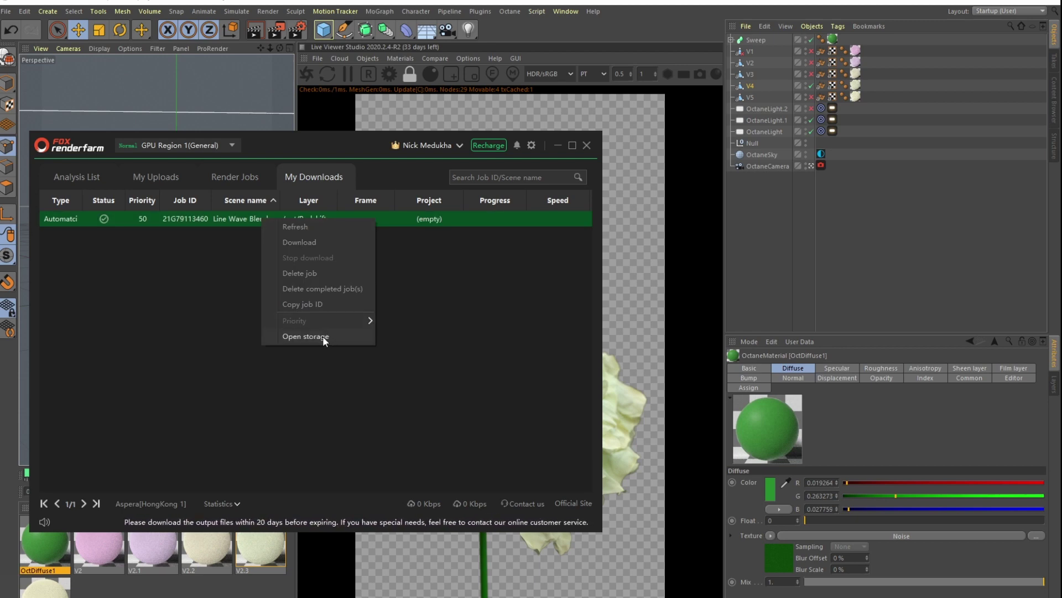
click(321, 336)
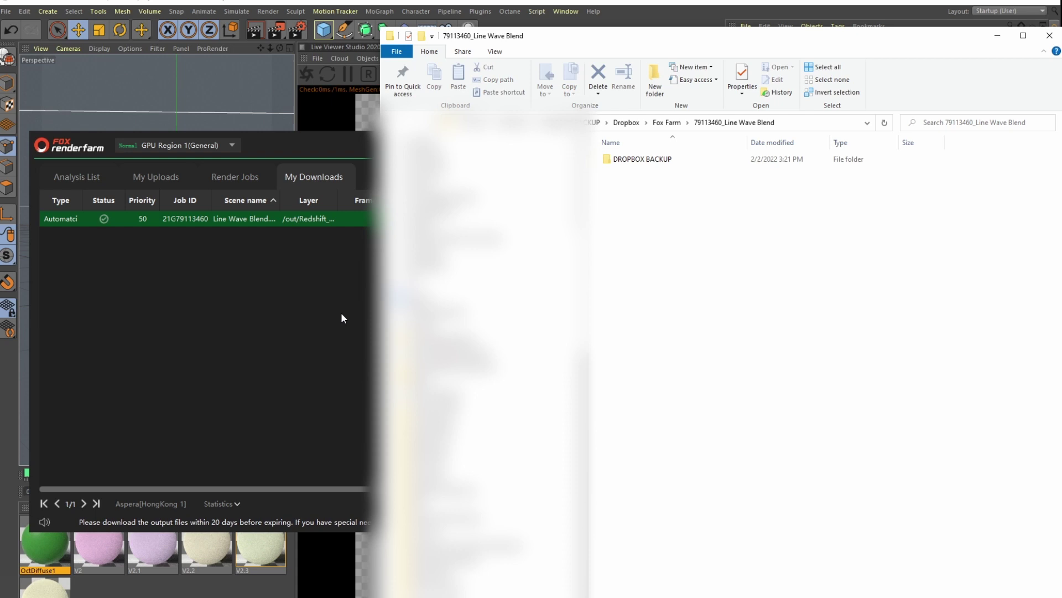
drag(599, 30, 422, 26)
Browse DROPBOX BACKUP > Dropbox > Houdini Projects > Wave Blend and open a rendered PNG frame.
double_click(487, 156)
double_click(498, 158)
double_click(498, 156)
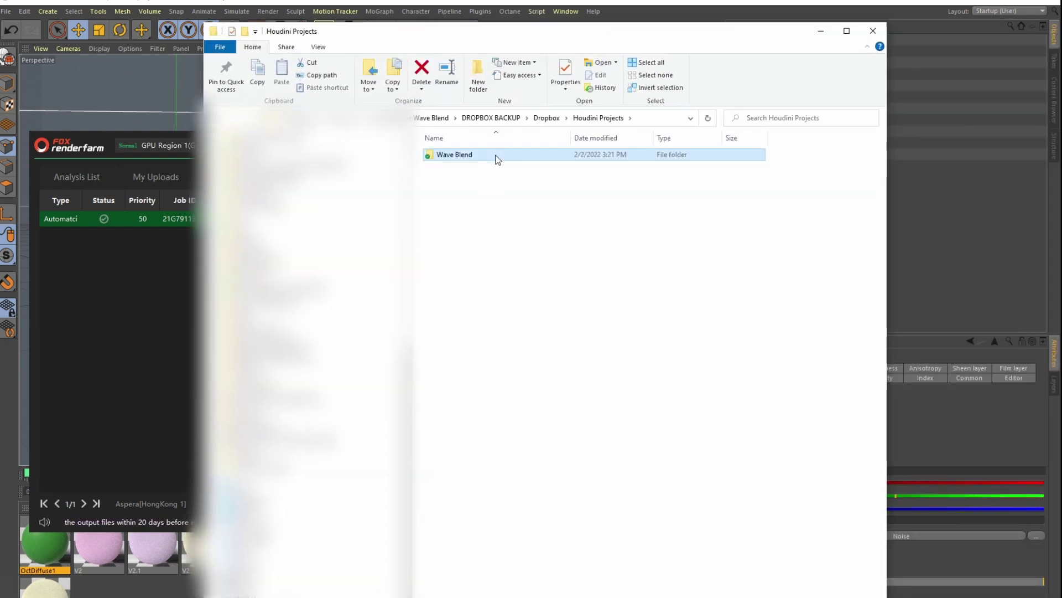
double_click(498, 157)
double_click(498, 157)
double_click(588, 332)
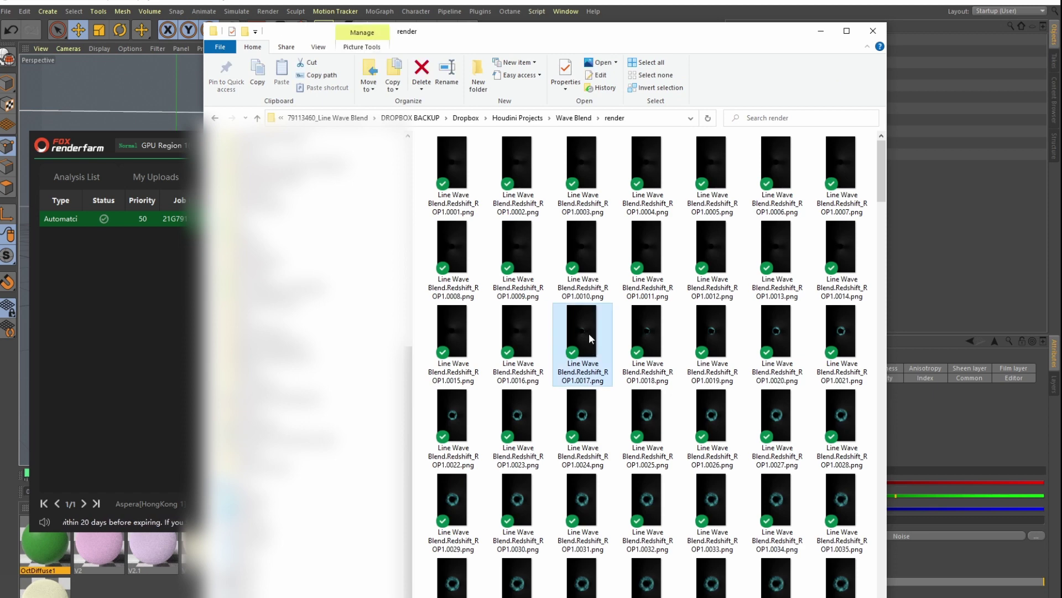
Step through three rendered frames in Photos, close it, and return to the Fox Renderfarm downloads.
key(Right)
key(Right)
key(Right)
key(Right)
key(Right)
key(Right)
key(Right)
key(Right)
key(Right)
key(Right)
key(Right)
key(Right)
key(Right)
key(Right)
key(Right)
key(Right)
key(Right)
key(Right)
key(Right)
key(Right)
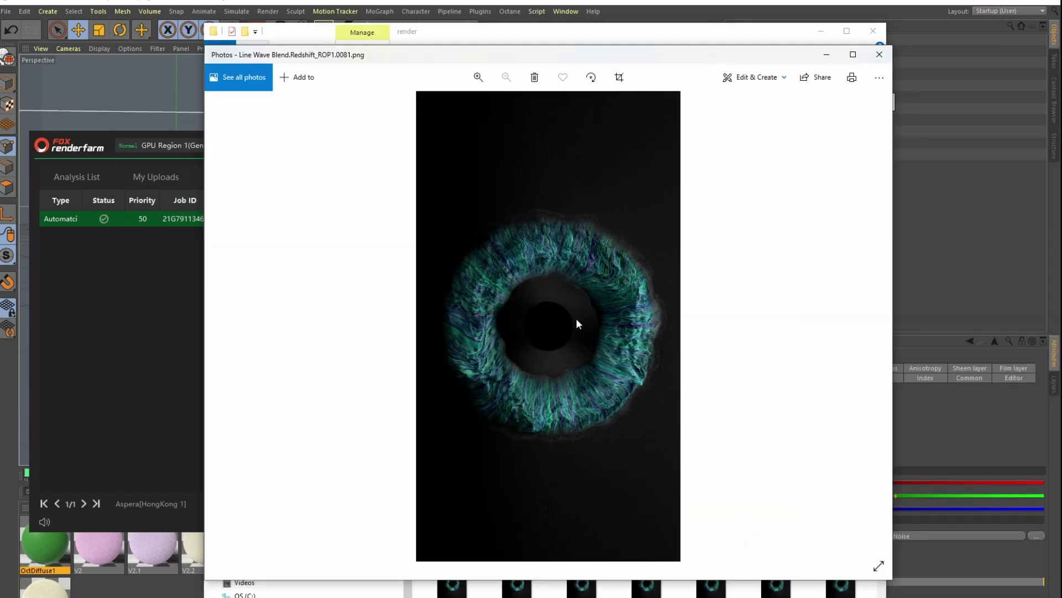
key(Right)
key(Right)
key(Right)
key(Right)
key(Right)
key(Right)
key(Right)
key(Right)
key(Right)
key(Right)
key(Right)
key(Right)
key(Right)
key(Right)
key(Right)
key(Right)
key(Right)
key(Right)
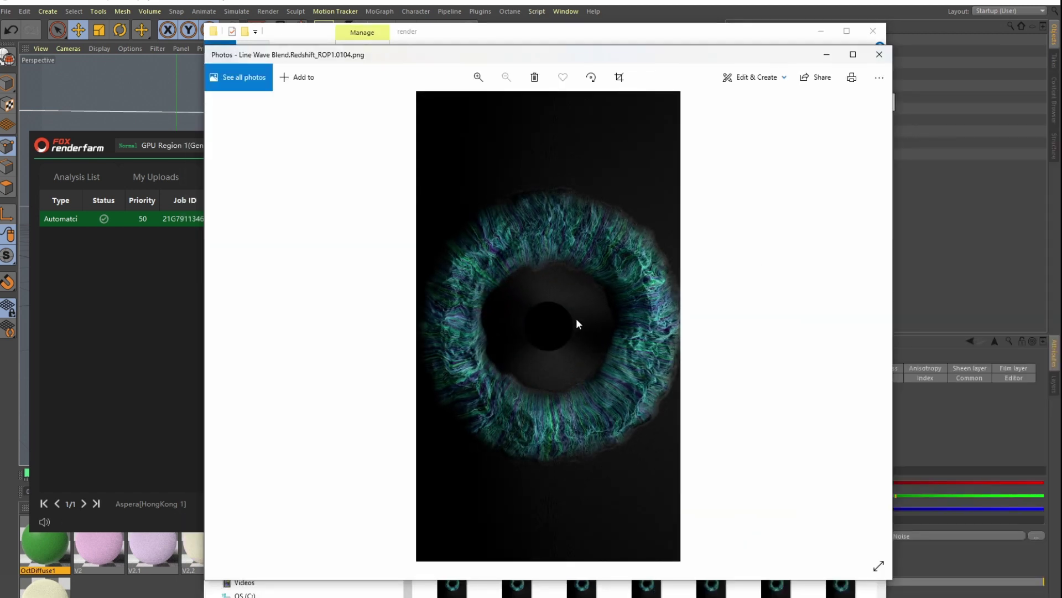
key(Right)
key(Right)
key(Right)
key(Right)
key(Right)
key(Right)
key(Right)
key(Right)
key(Right)
key(Right)
key(Right)
key(Right)
key(Right)
key(Right)
key(Right)
key(Right)
key(Right)
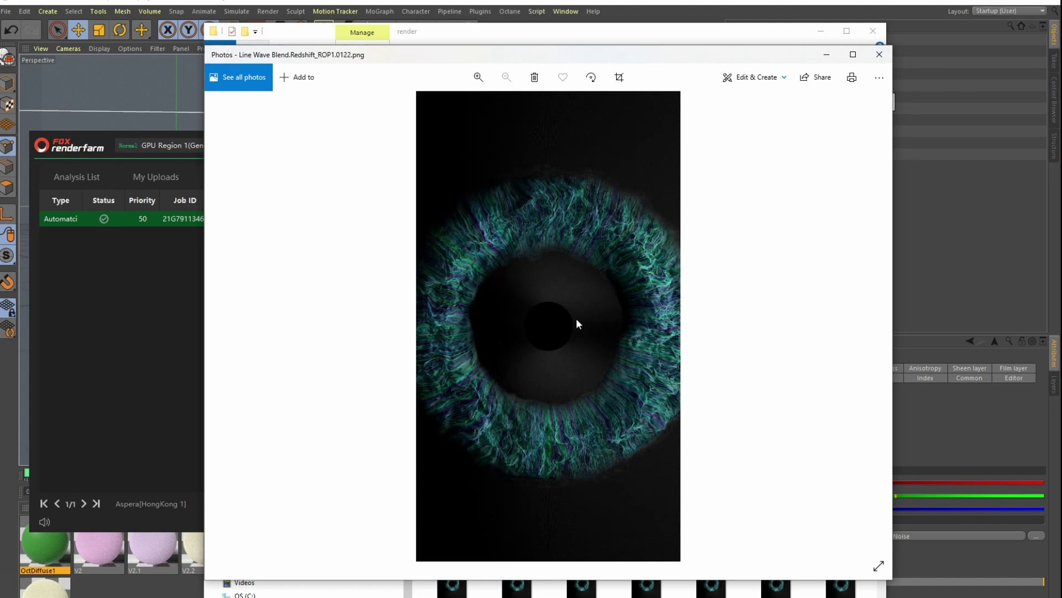
key(Escape)
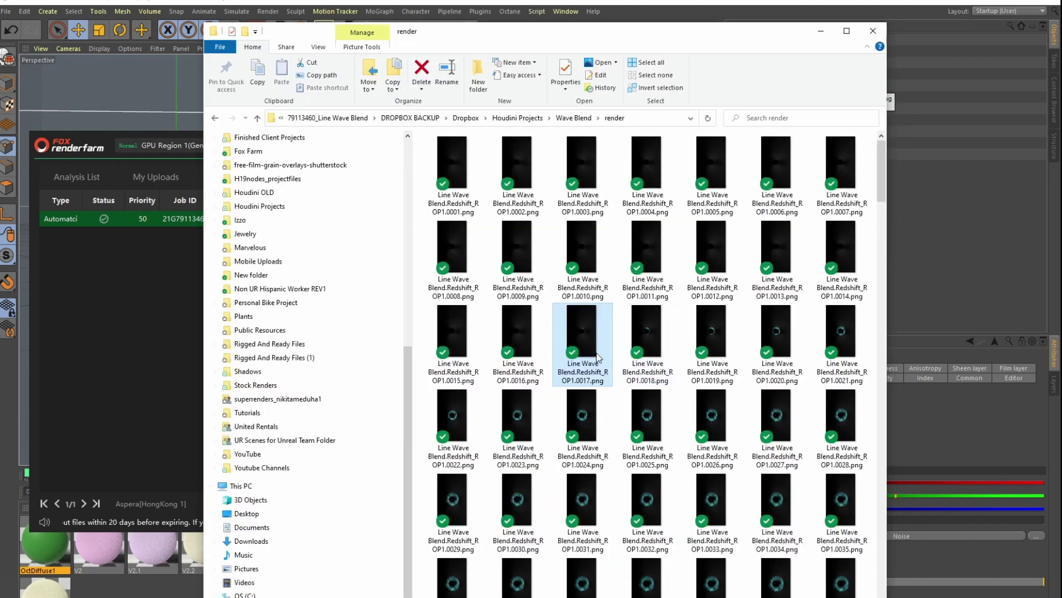
click(153, 296)
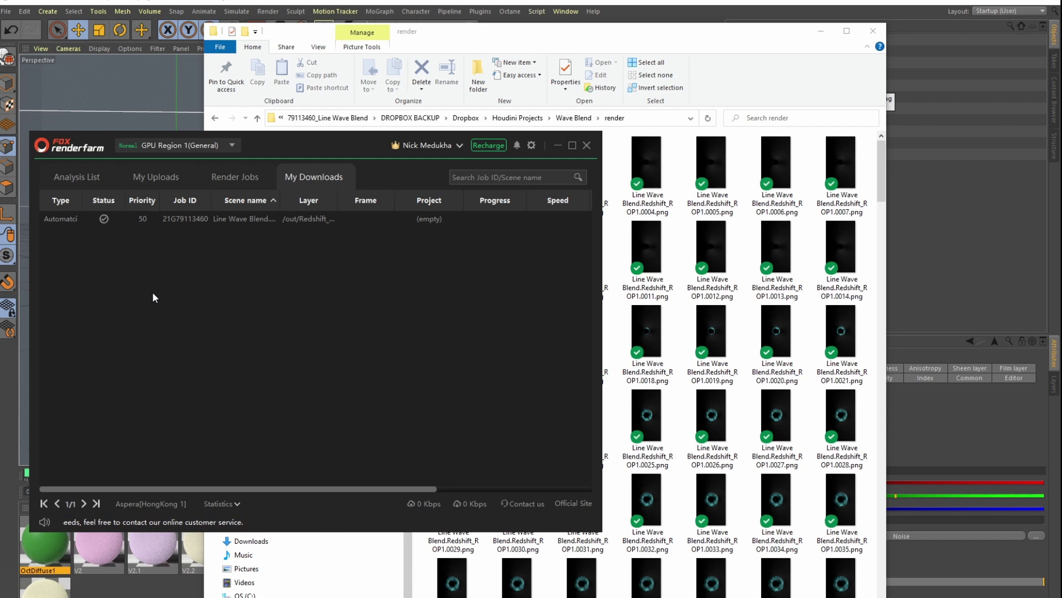